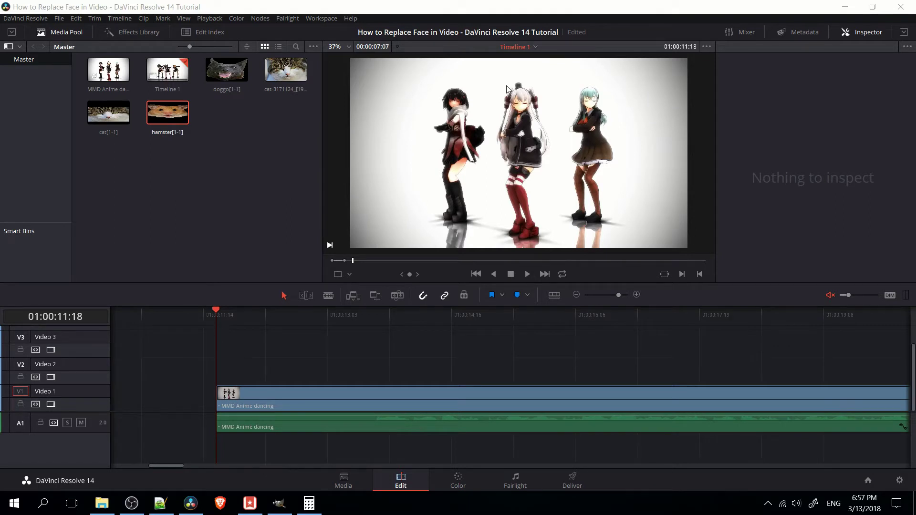
# Split the MMD Anime dancing clip at 01:00:20:01 and delete the part before the cut
pyautogui.moveTo(180, 314); pyautogui.dragTo(689, 308)
pyautogui.moveTo(182, 466); pyautogui.dragTo(192, 466)
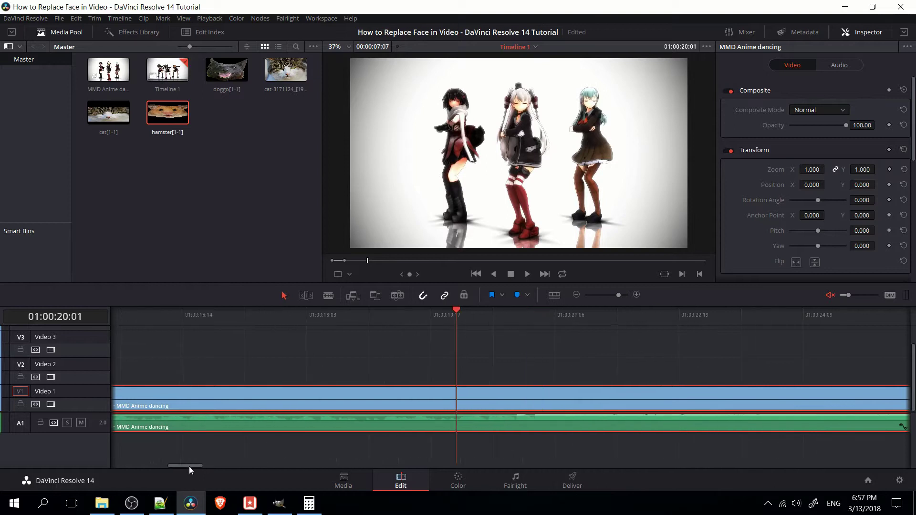
pyautogui.hotkey('ctrl', '\\')
pyautogui.press('BackSpace')
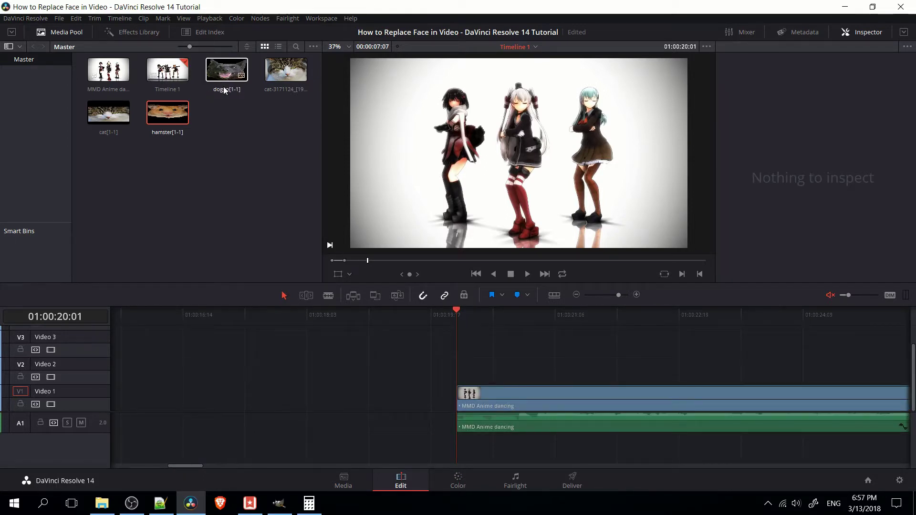
pyautogui.moveTo(177, 466); pyautogui.dragTo(183, 465)
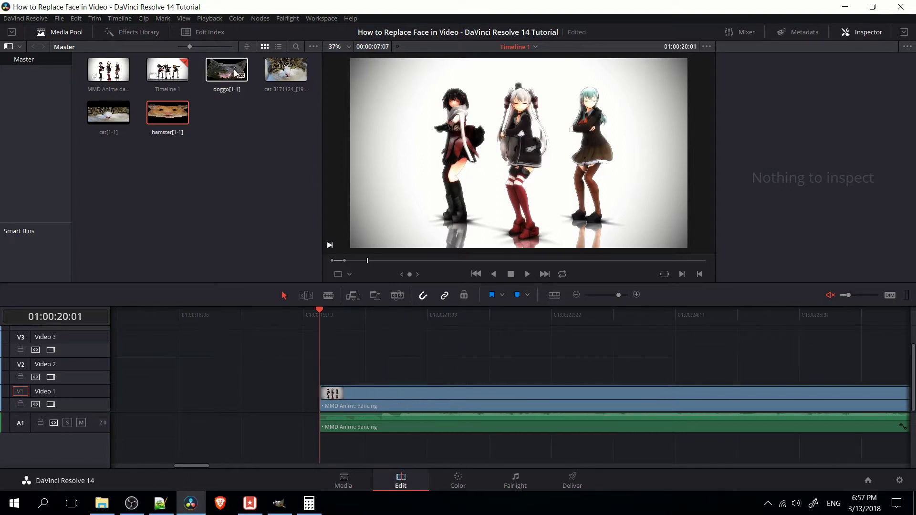
# Place doggo[1-1] on Video 2 above the dancing clip and preview the dog over the dancers
pyautogui.moveTo(228, 72); pyautogui.dragTo(324, 371)
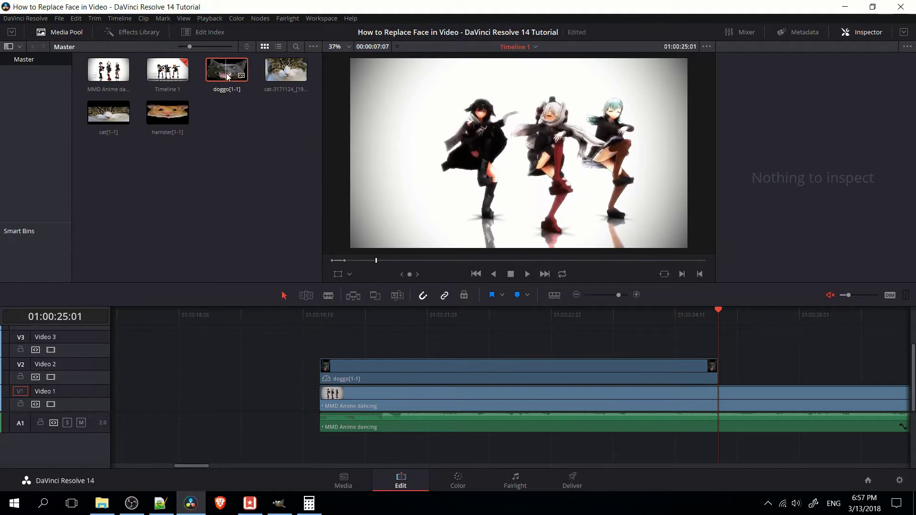
pyautogui.click(378, 319)
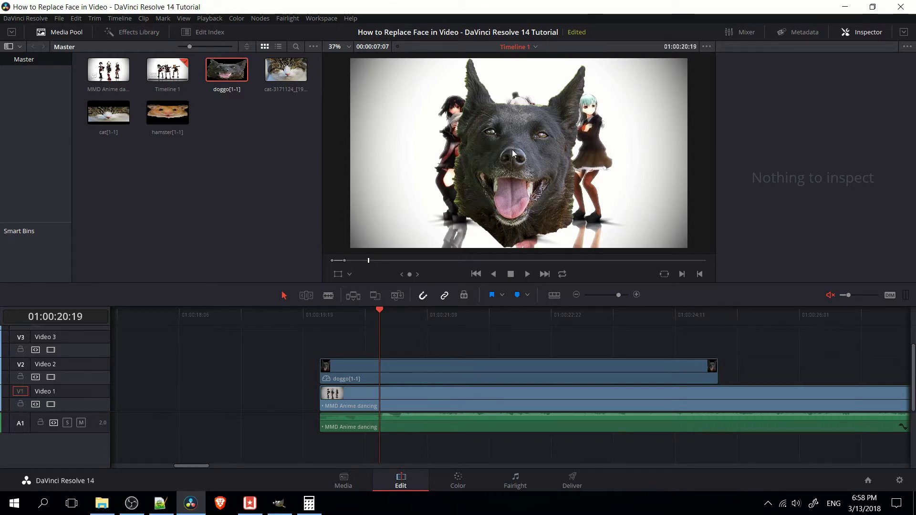
# Keyframe the doggo clip's Transform at its start, shrinking it to 0.440 zoom at Y 308
pyautogui.press('Up')
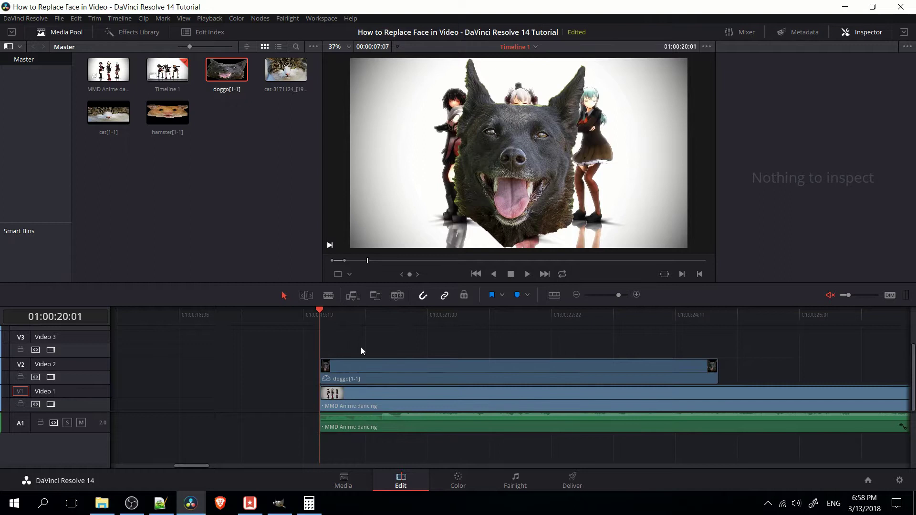
pyautogui.click(362, 372)
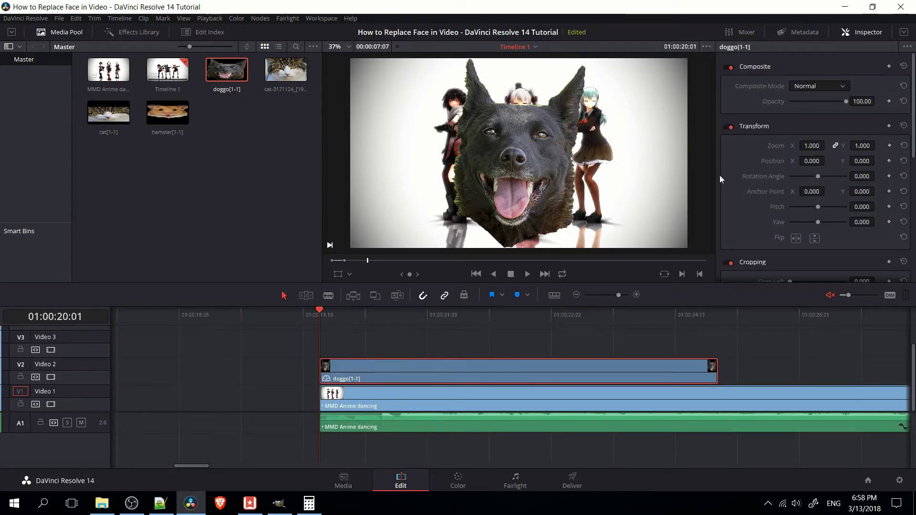
pyautogui.moveTo(327, 363)
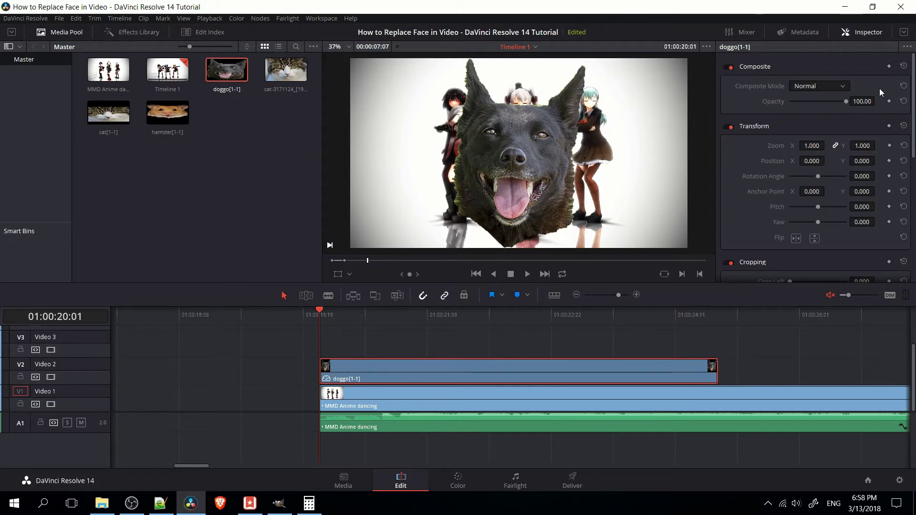
pyautogui.click(889, 127)
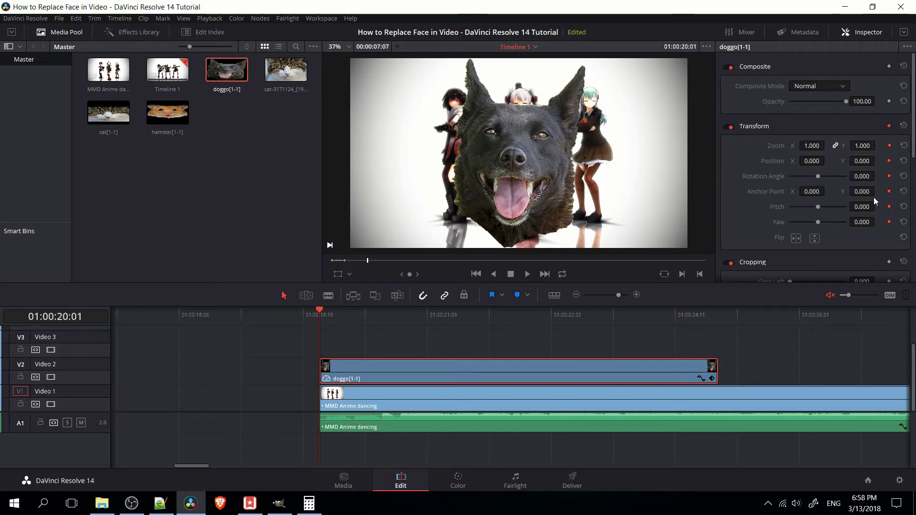
pyautogui.moveTo(812, 146); pyautogui.dragTo(869, 159)
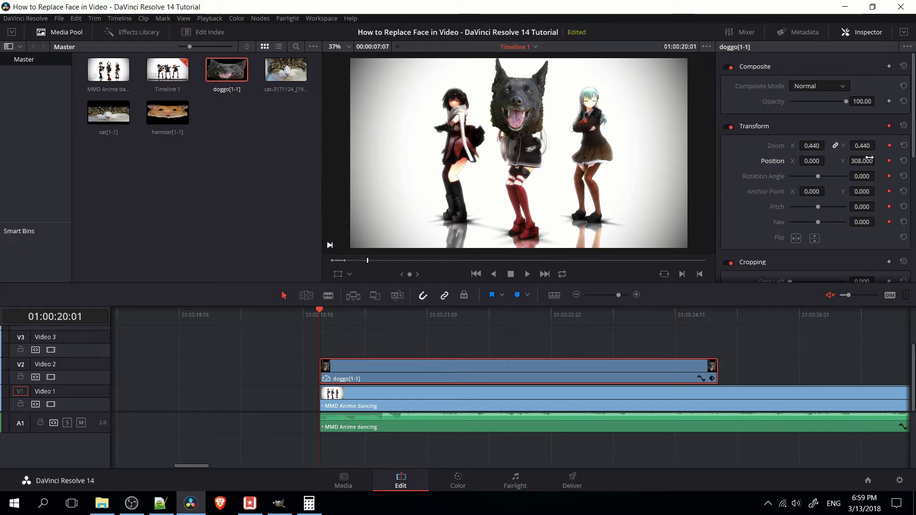
# Reduce the dog's zoom to 0.34, then 0.210 at position 5, 310, and play to check
pyautogui.click(439, 317)
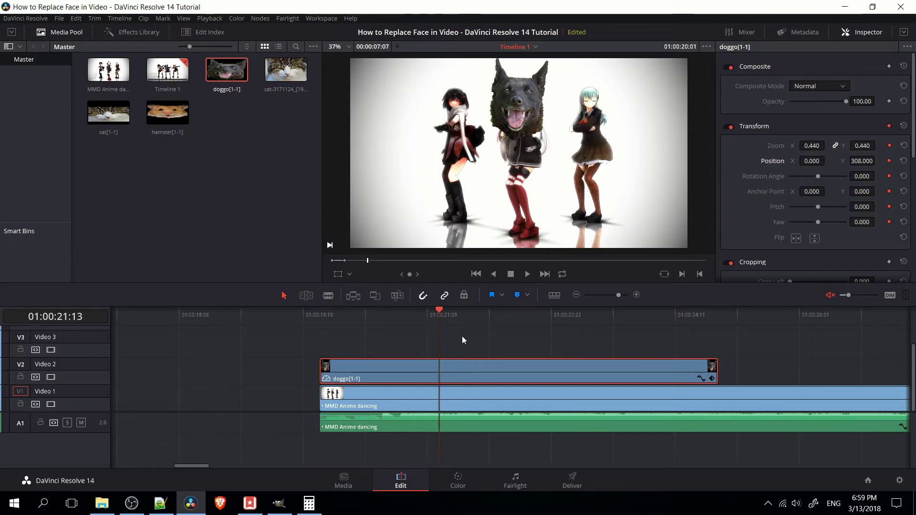
pyautogui.click(320, 317)
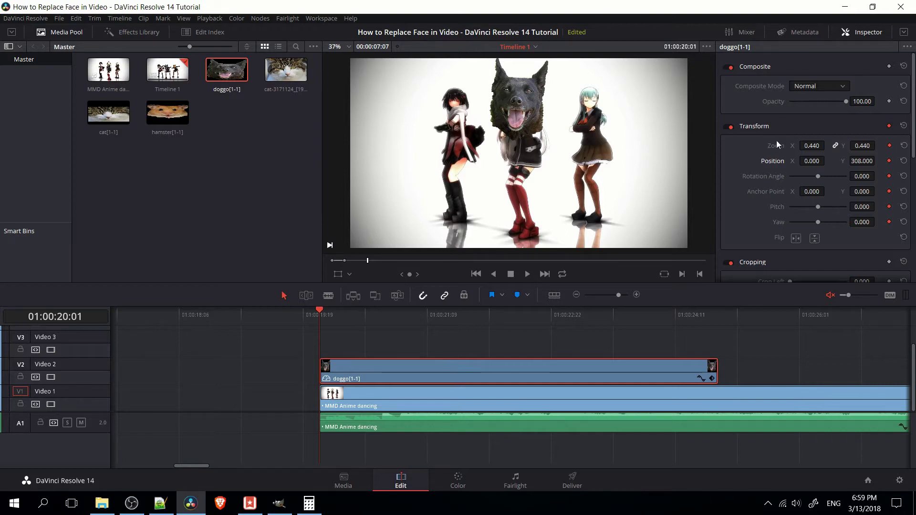
pyautogui.doubleClick(811, 145)
pyautogui.write('0.34')
pyautogui.press('Return')
pyautogui.moveTo(811, 145); pyautogui.dragTo(839, 167)
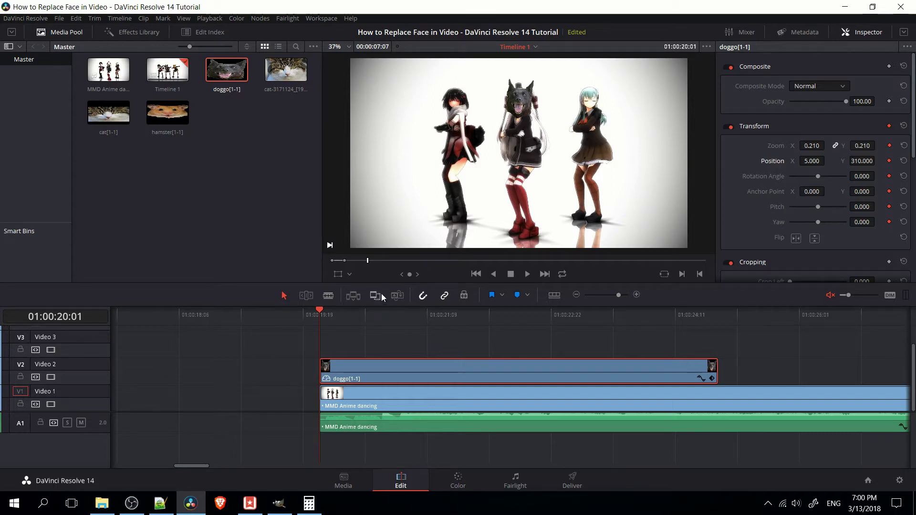
pyautogui.press('space')
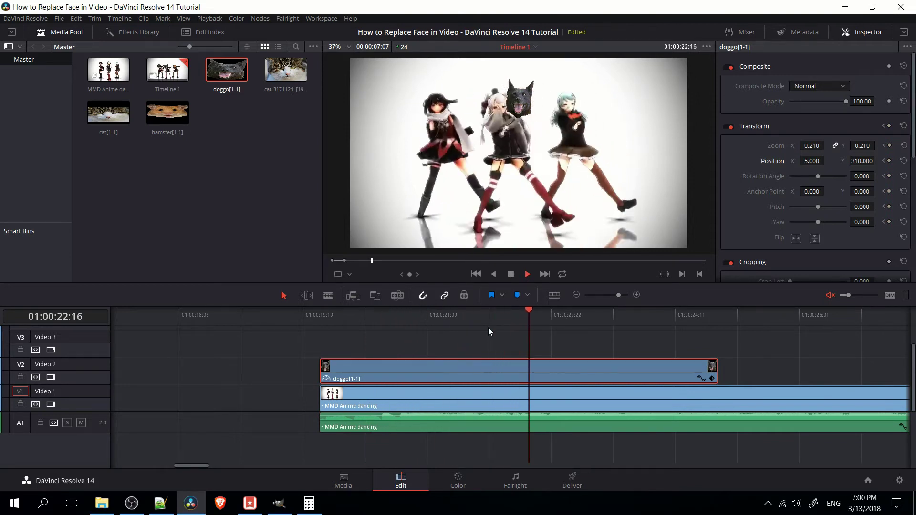
pyautogui.press('space')
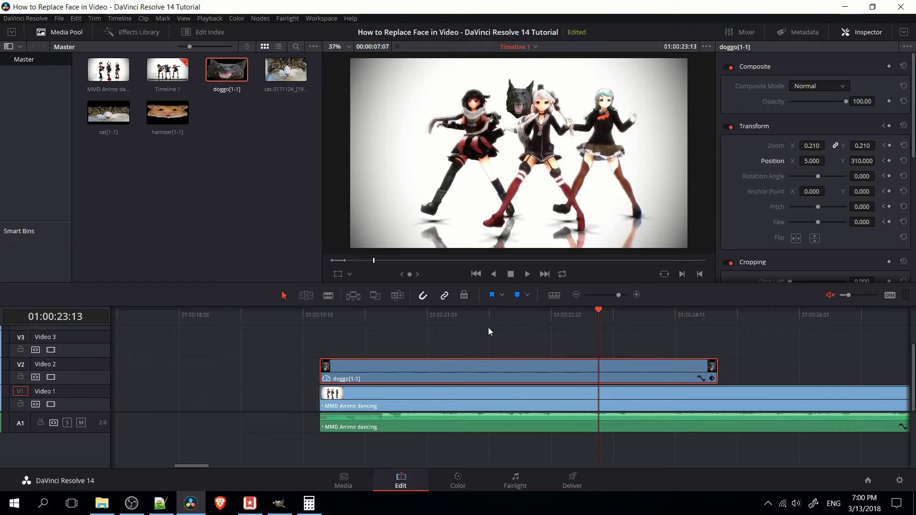
pyautogui.click(325, 316)
pyautogui.click(322, 316)
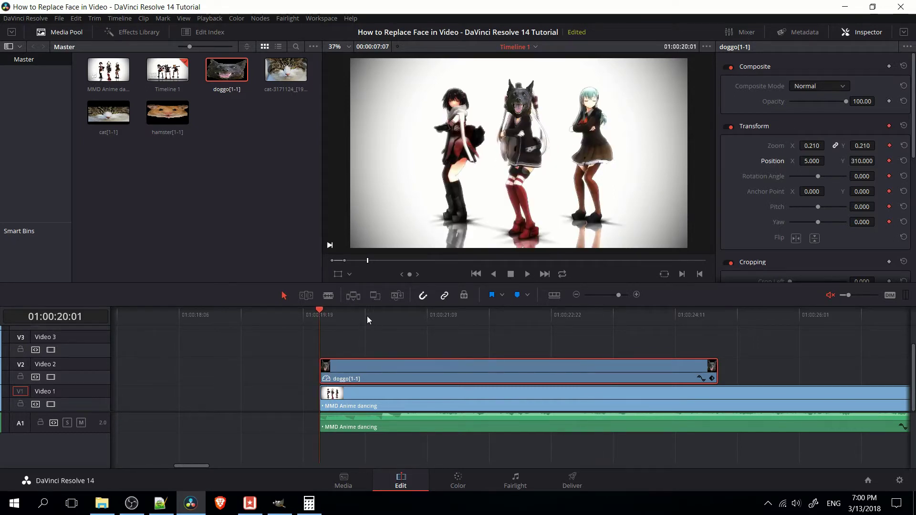
pyautogui.press('Right')
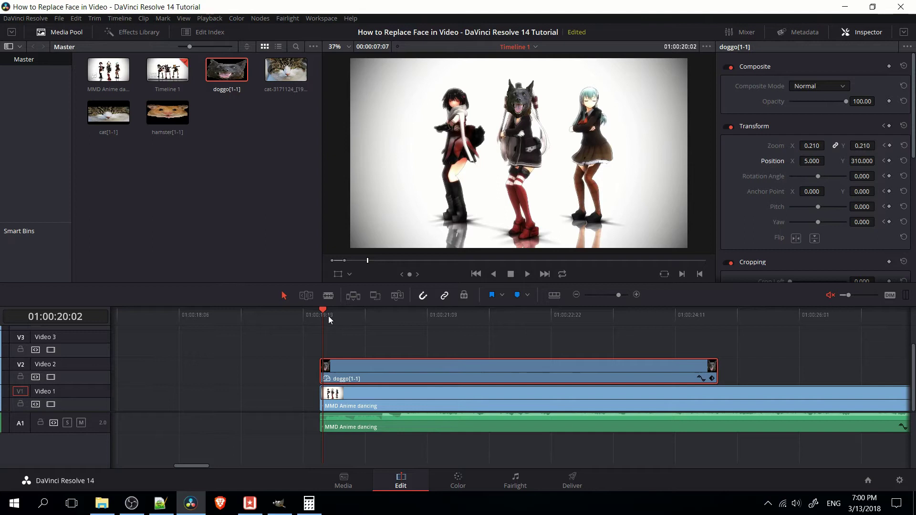
pyautogui.moveTo(328, 316); pyautogui.dragTo(344, 317)
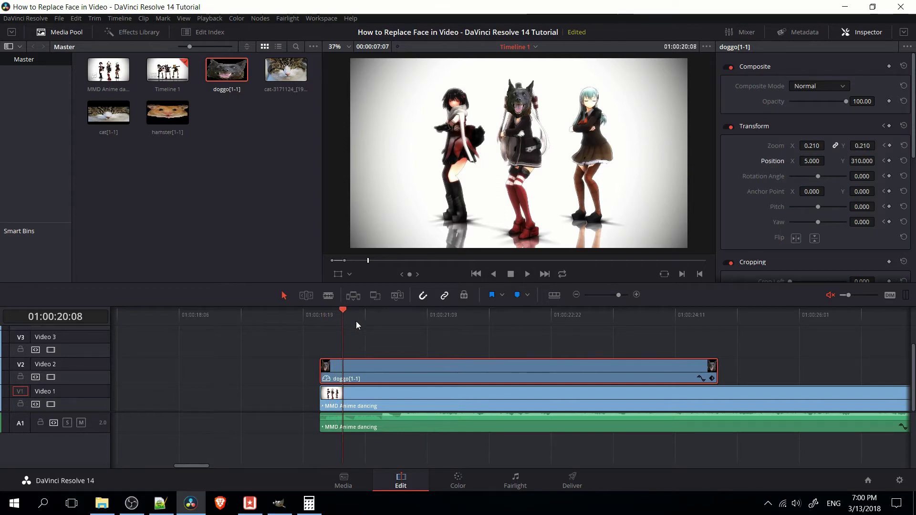
pyautogui.press('space')
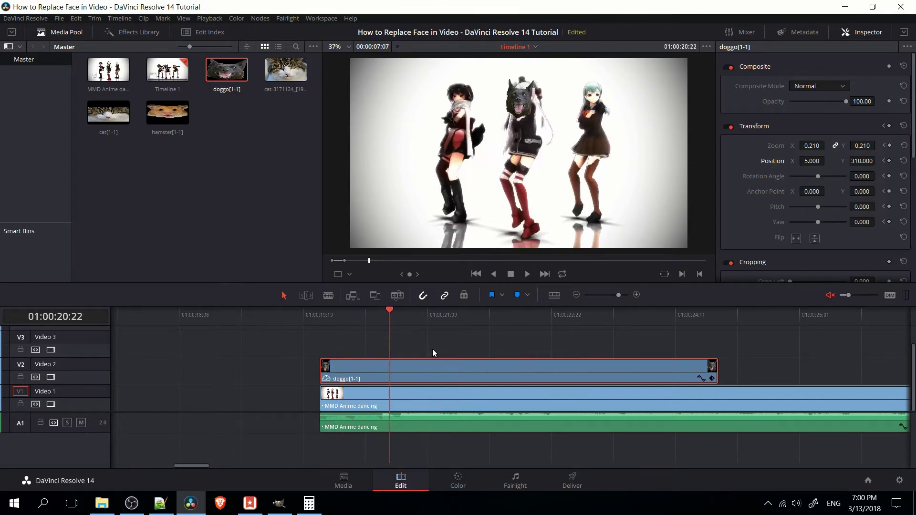
pyautogui.press('space')
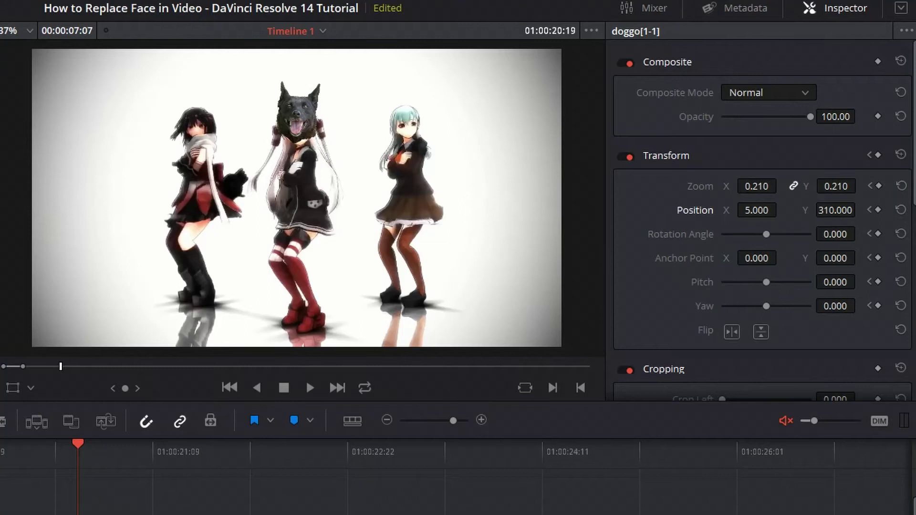
# Keyframe a new dog head position over the dancer's head and scrub nearby frames to check it
pyautogui.moveTo(867, 161); pyautogui.dragTo(859, 161)
pyautogui.moveTo(860, 211); pyautogui.dragTo(853, 210)
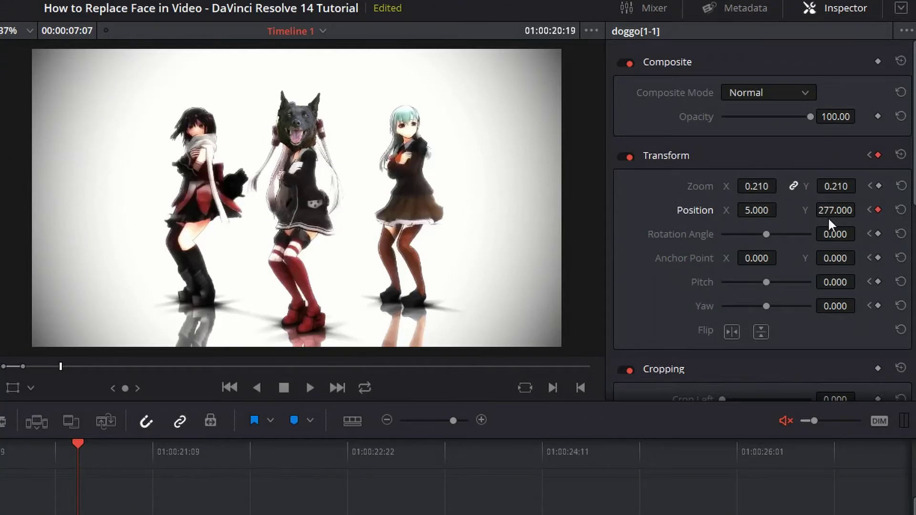
pyautogui.moveTo(16, 462); pyautogui.dragTo(0, 463)
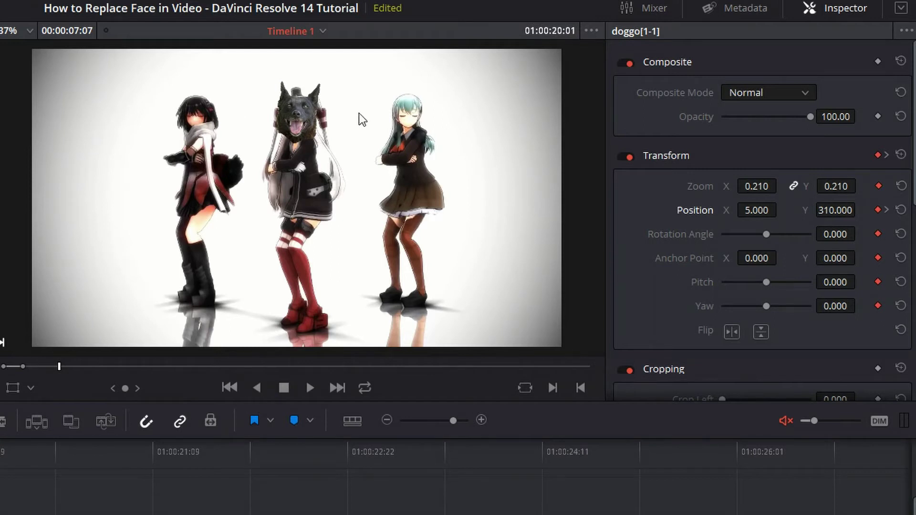
pyautogui.press('space')
pyautogui.press('space')
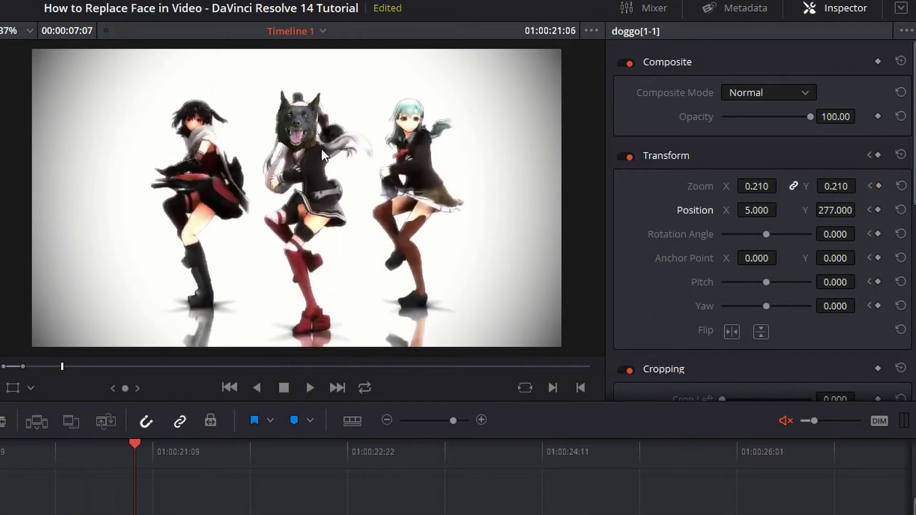
pyautogui.click(37, 455)
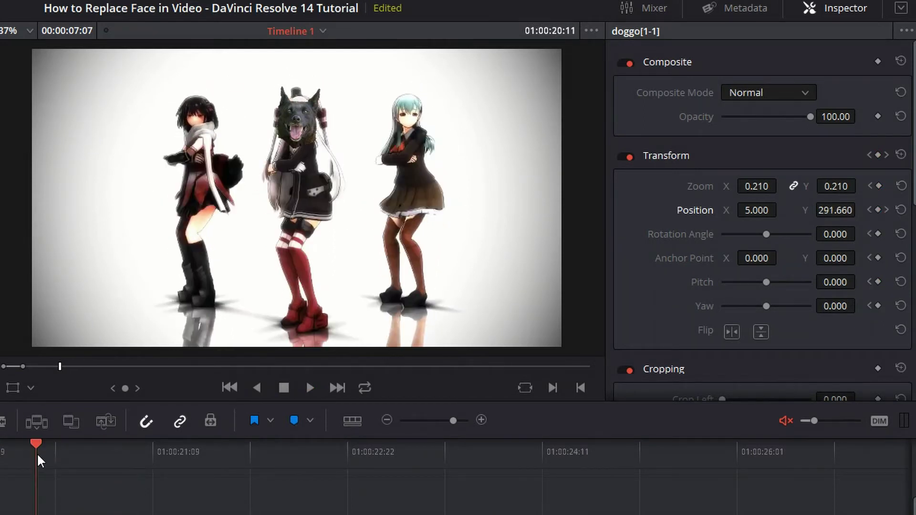
pyautogui.moveTo(38, 456); pyautogui.dragTo(80, 452)
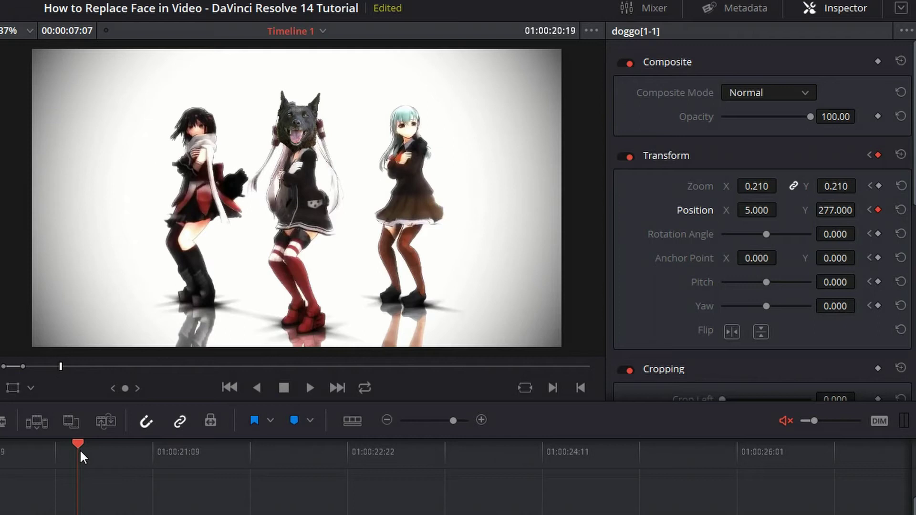
pyautogui.moveTo(79, 449); pyautogui.dragTo(31, 451)
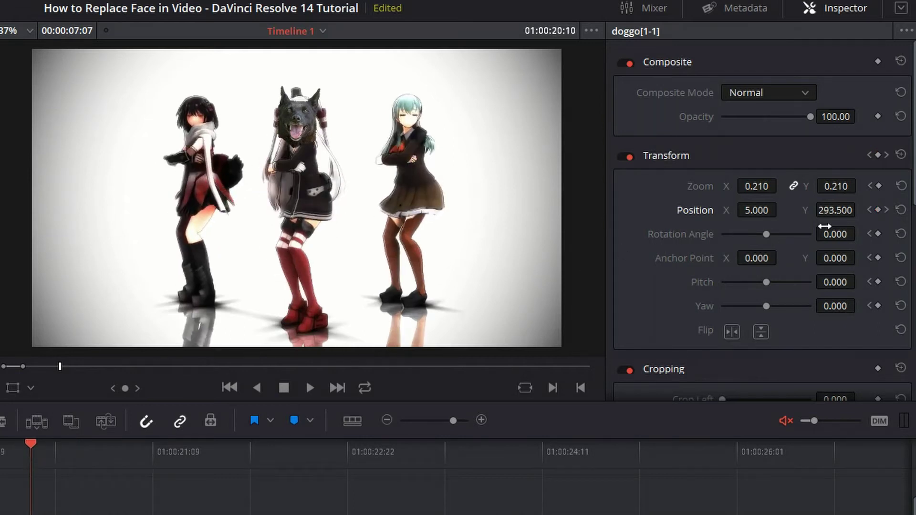
# Refine the dog face's vertical position at this keyframe and play back to check tracking
pyautogui.moveTo(817, 212); pyautogui.dragTo(860, 209)
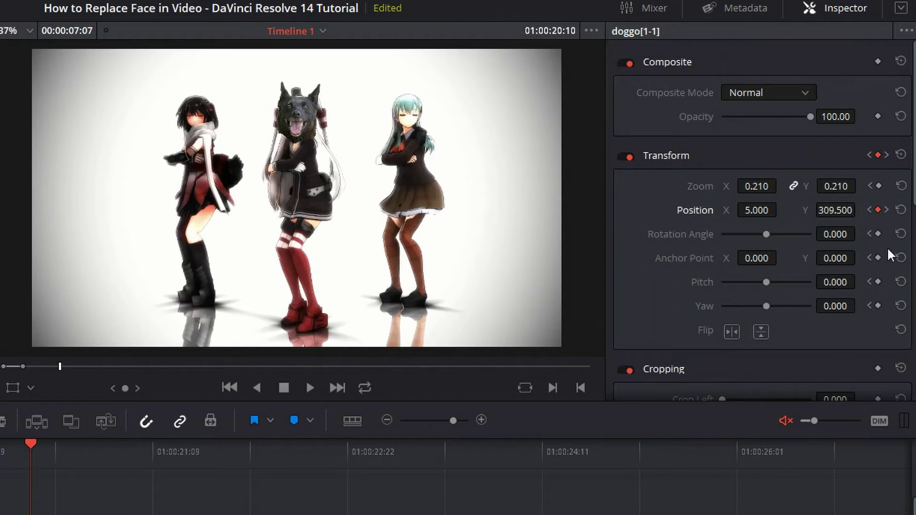
pyautogui.click(869, 210)
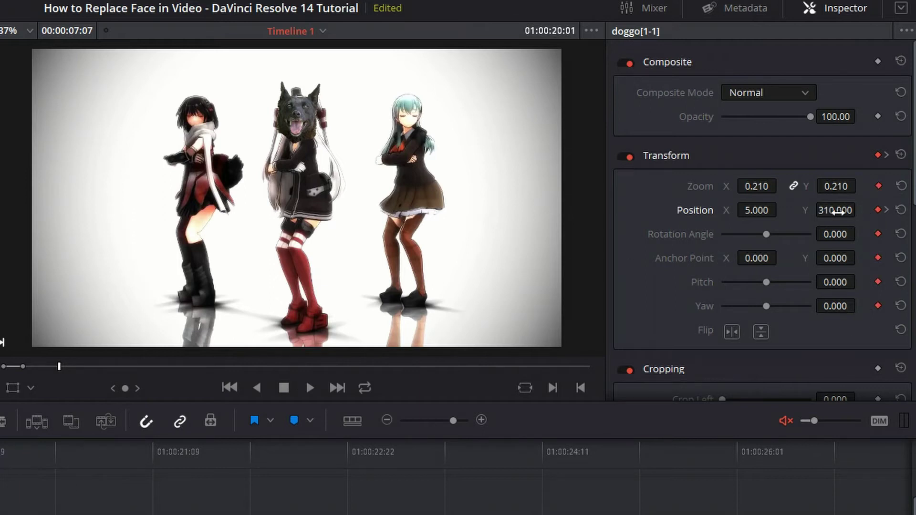
pyautogui.click(886, 211)
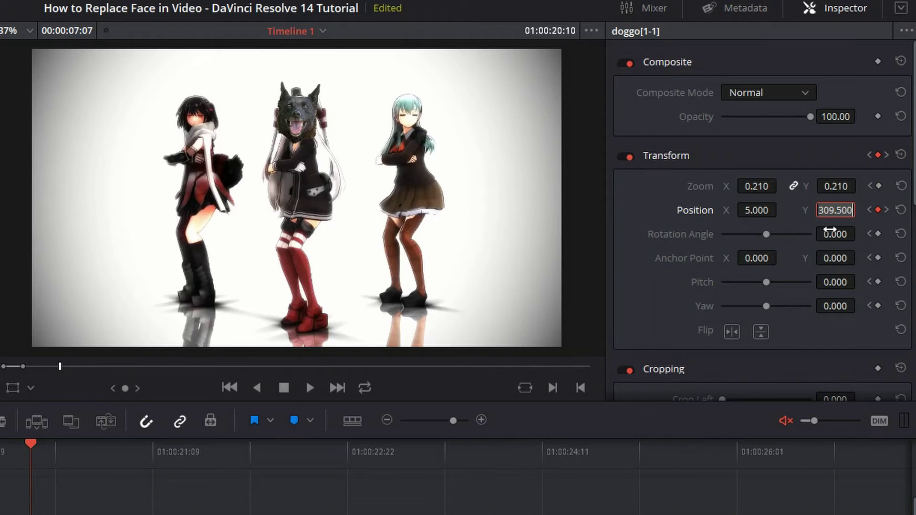
pyautogui.hotkey('ctrl', 'z')
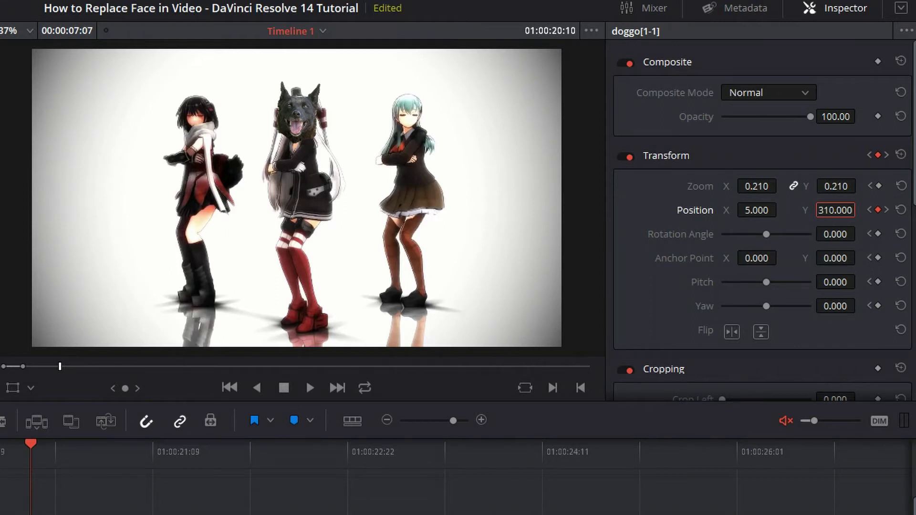
pyautogui.press('space')
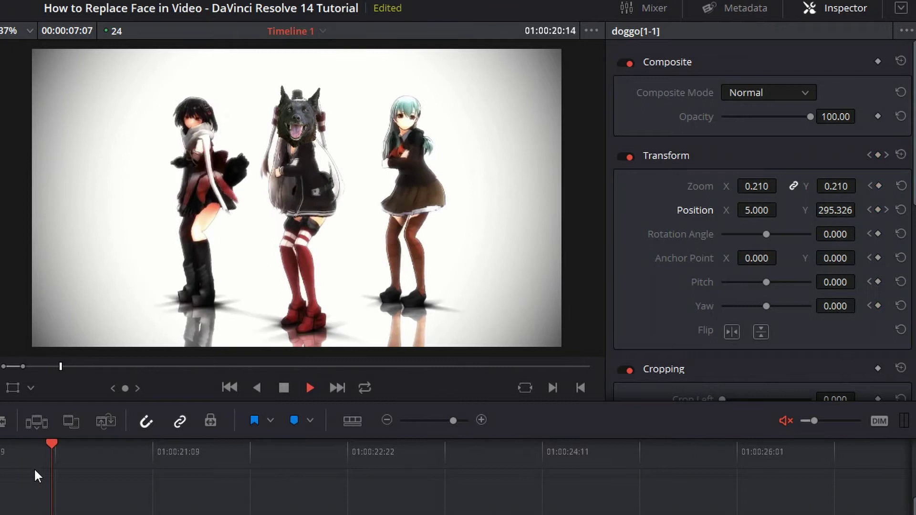
pyautogui.press('space')
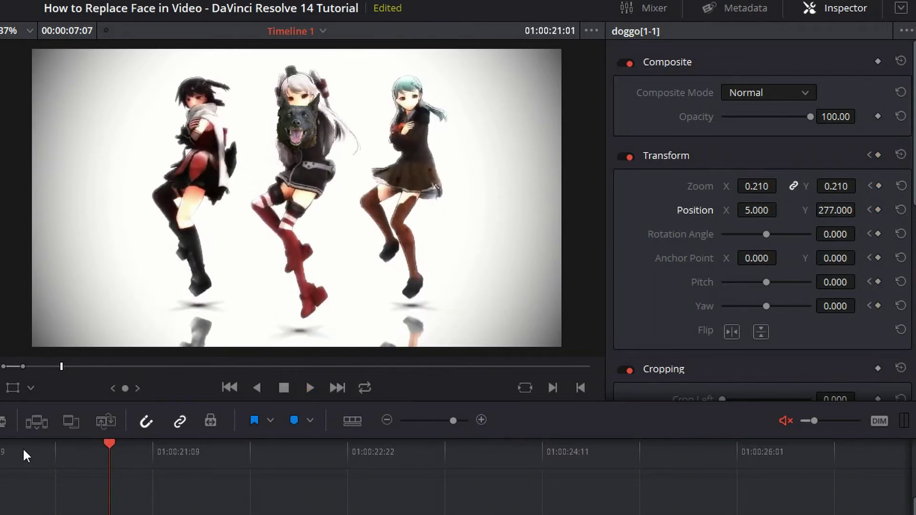
pyautogui.moveTo(22, 447); pyautogui.dragTo(77, 441)
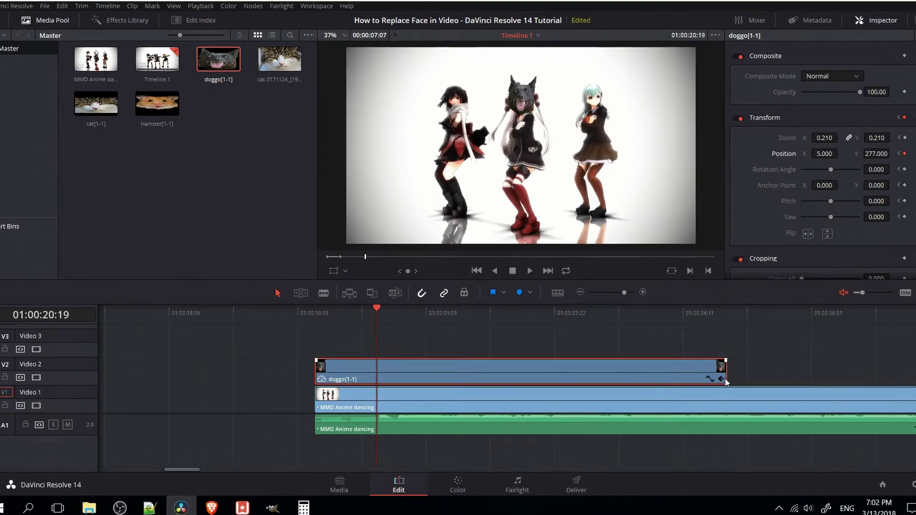
# Expand the doggo clip's Transform keyframe track and move the playhead to 01:00:21:00
pyautogui.click(758, 379)
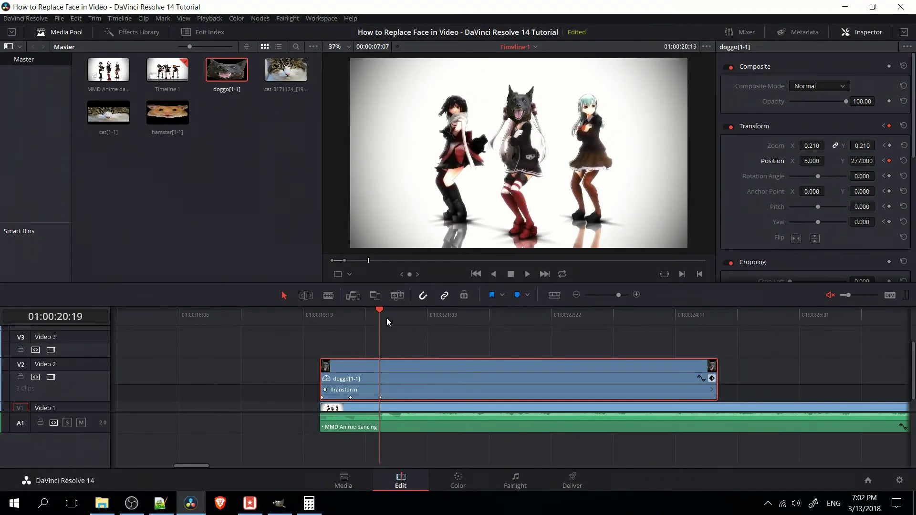
pyautogui.moveTo(359, 295); pyautogui.dragTo(367, 293)
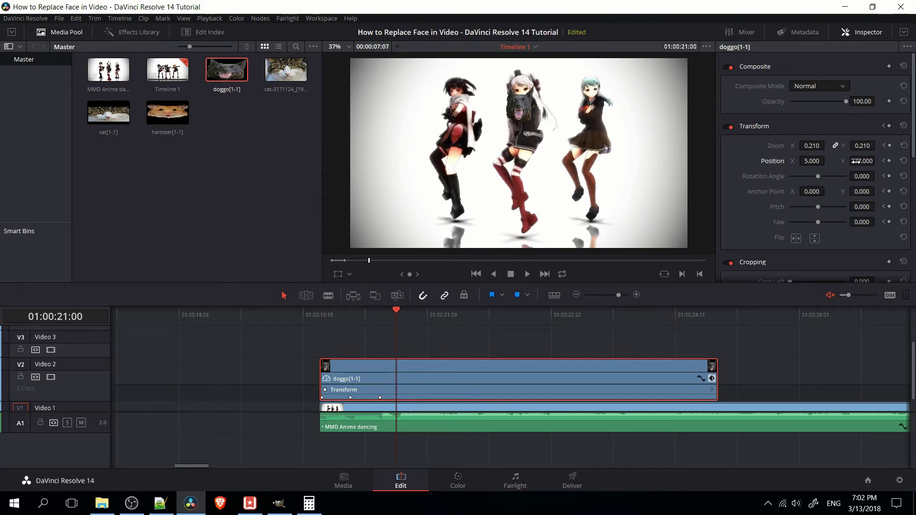
# Keyframe the dog face raised at 01:00:21:00 and at height 300 at 01:00:21:07
pyautogui.moveTo(856, 161); pyautogui.dragTo(878, 160)
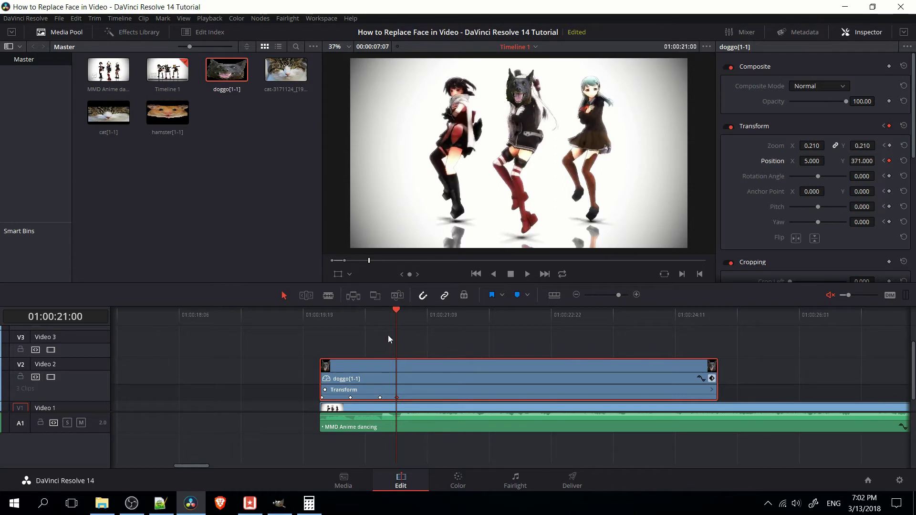
pyautogui.moveTo(334, 315); pyautogui.dragTo(321, 314)
pyautogui.press('space')
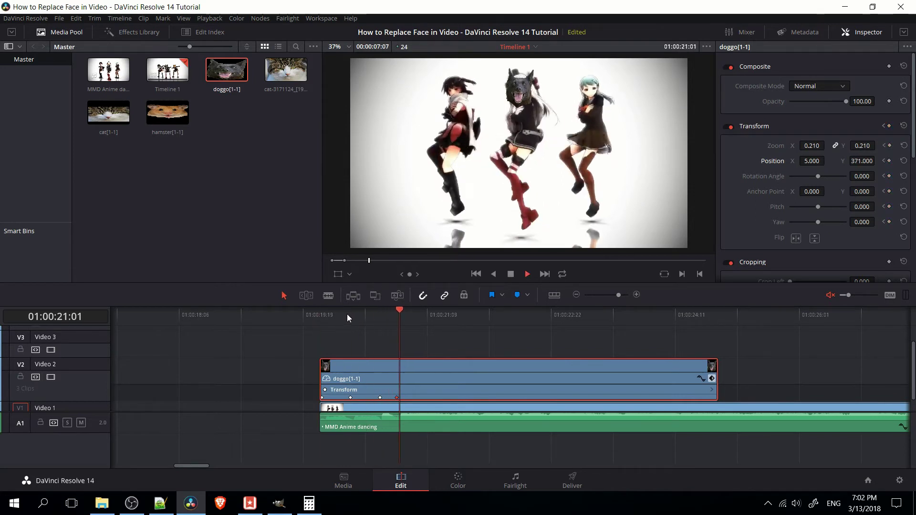
pyautogui.press('space')
pyautogui.click(396, 321)
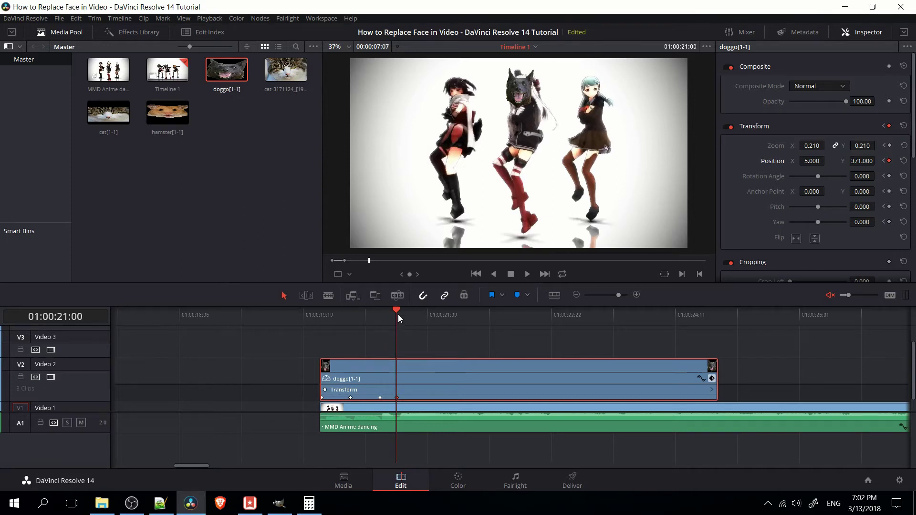
pyautogui.moveTo(398, 314); pyautogui.dragTo(420, 313)
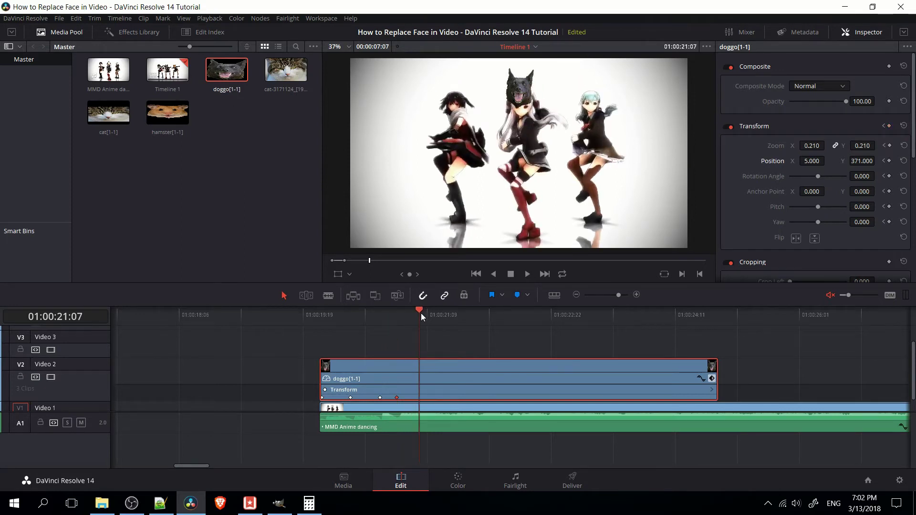
pyautogui.moveTo(862, 161); pyautogui.dragTo(835, 160)
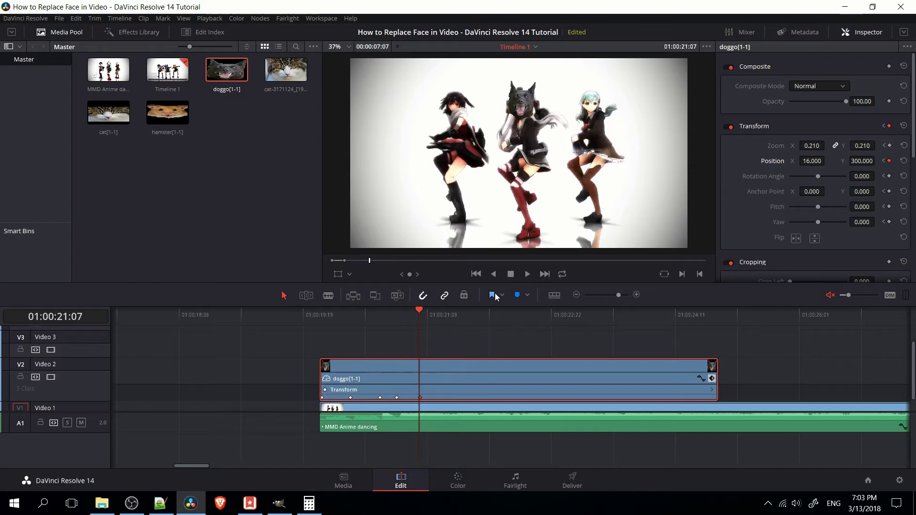
# Step through the spin, keyframing the dog face right, left and higher, ending at 01:00:22:16
pyautogui.press('space')
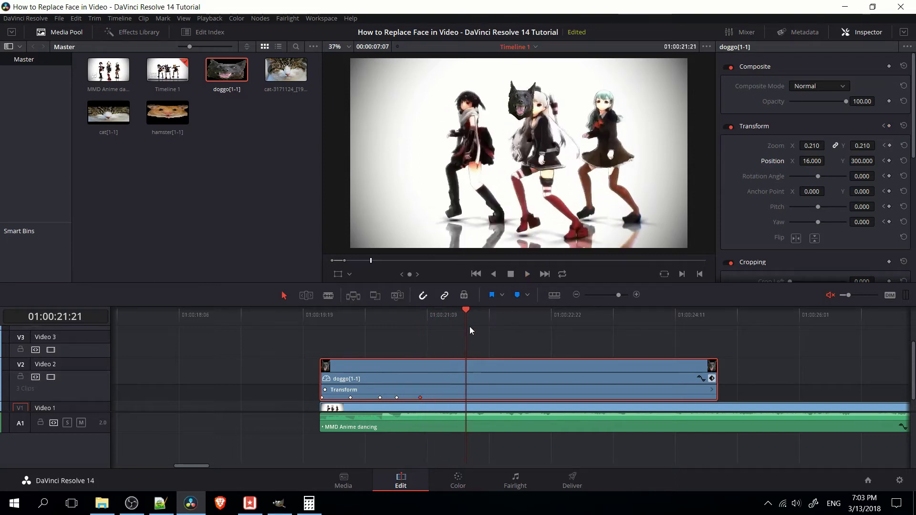
pyautogui.press('Left')
pyautogui.press('Left')
pyautogui.press('Left')
pyautogui.press('Left')
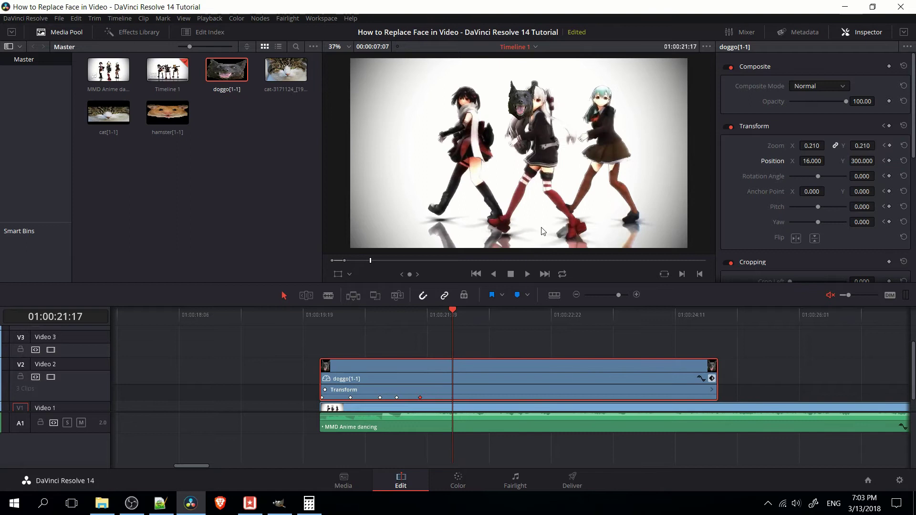
pyautogui.moveTo(813, 160); pyautogui.dragTo(849, 161)
pyautogui.press('Right')
pyautogui.press('Right')
pyautogui.press('Right')
pyautogui.press('Right')
pyautogui.press('Right')
pyautogui.press('Right')
pyautogui.press('Right')
pyautogui.press('Right')
pyautogui.press('Right')
pyautogui.press('Right')
pyautogui.press('Right')
pyautogui.press('Right')
pyautogui.press('Right')
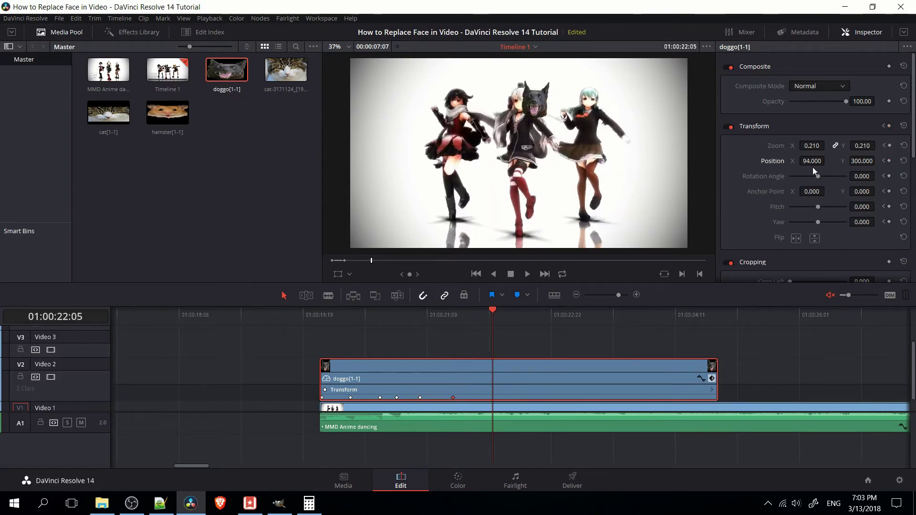
pyautogui.press('Left')
pyautogui.moveTo(814, 161)
pyautogui.mouseDown()
pyautogui.moveTo(784, 161)
pyautogui.moveTo(863, 161)
pyautogui.moveTo(799, 161)
pyautogui.mouseUp()
pyautogui.press('Right')
pyautogui.press('Right')
pyautogui.press('Right')
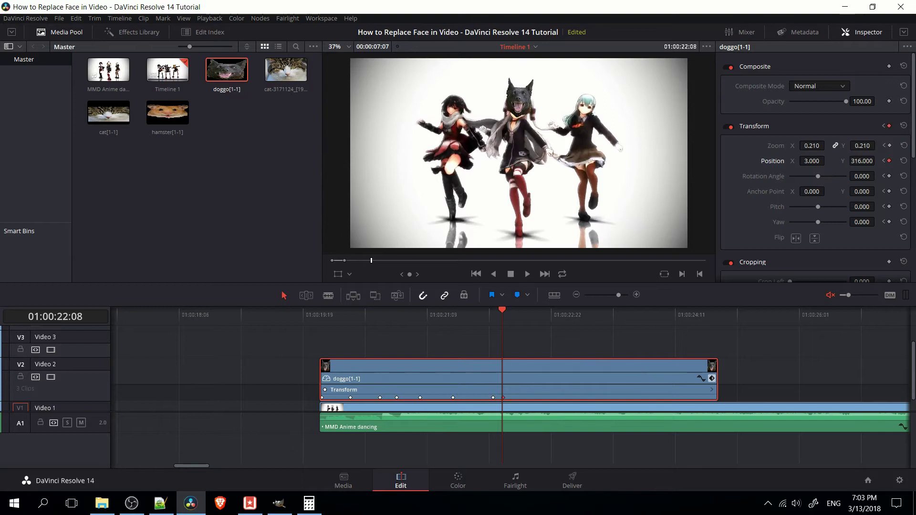
pyautogui.moveTo(862, 161); pyautogui.dragTo(827, 161)
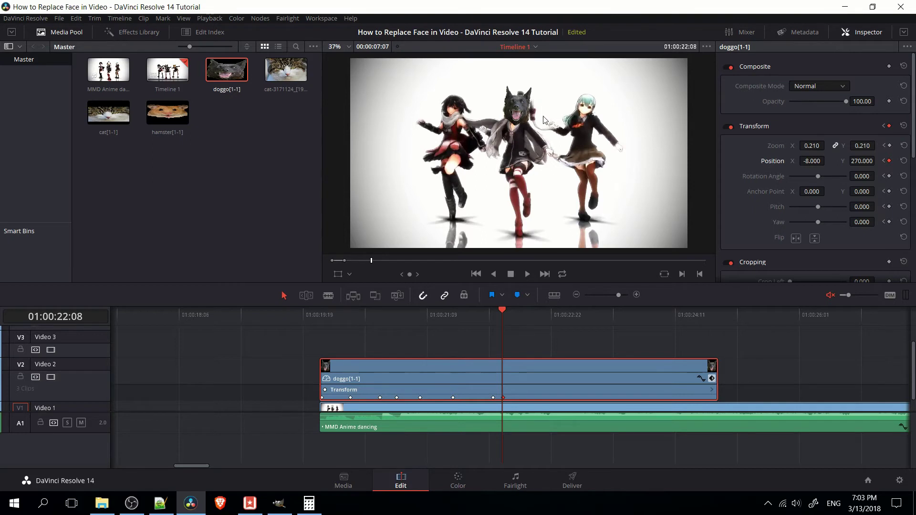
pyautogui.press('Right')
pyautogui.press('Right')
pyautogui.click(542, 335)
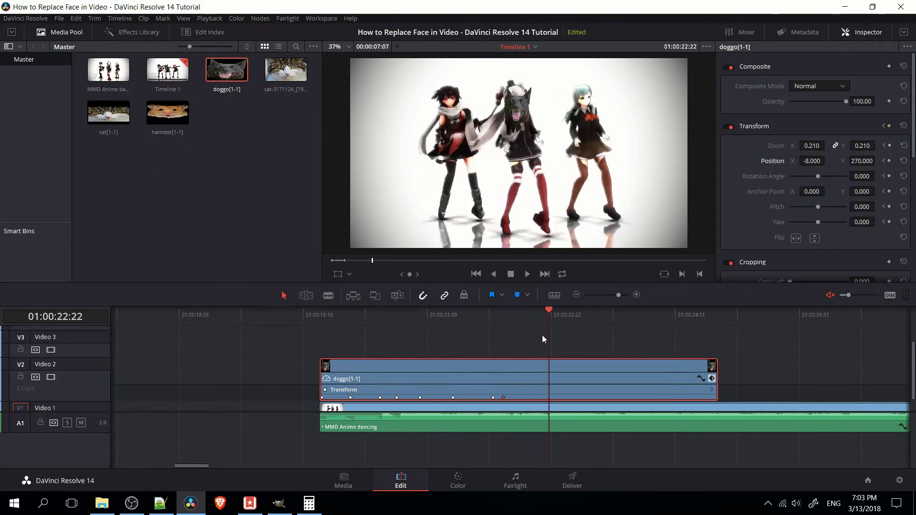
pyautogui.click(545, 334)
pyautogui.moveTo(542, 316); pyautogui.dragTo(529, 315)
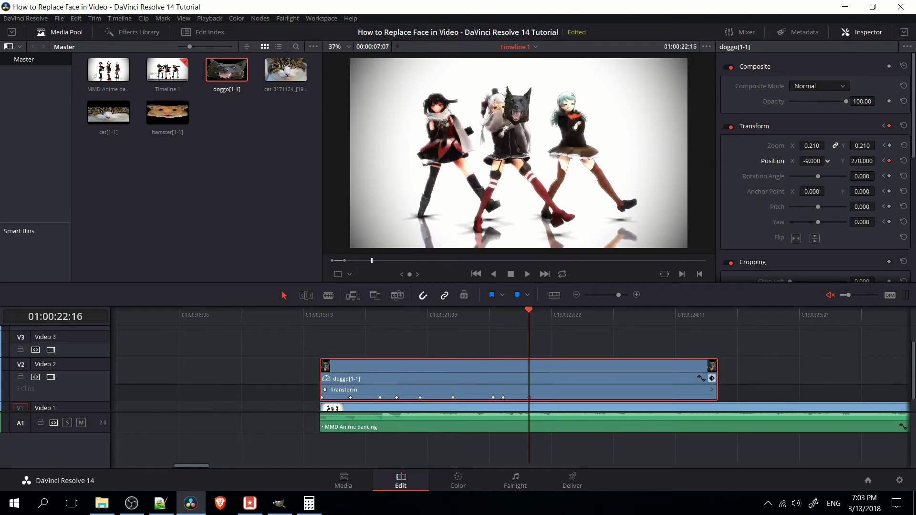
# At 01:00:22:16 shift the dog face to X -114 tilted 11.2°, with 0 rotation at the previous keyframe
pyautogui.moveTo(811, 160); pyautogui.dragTo(773, 160)
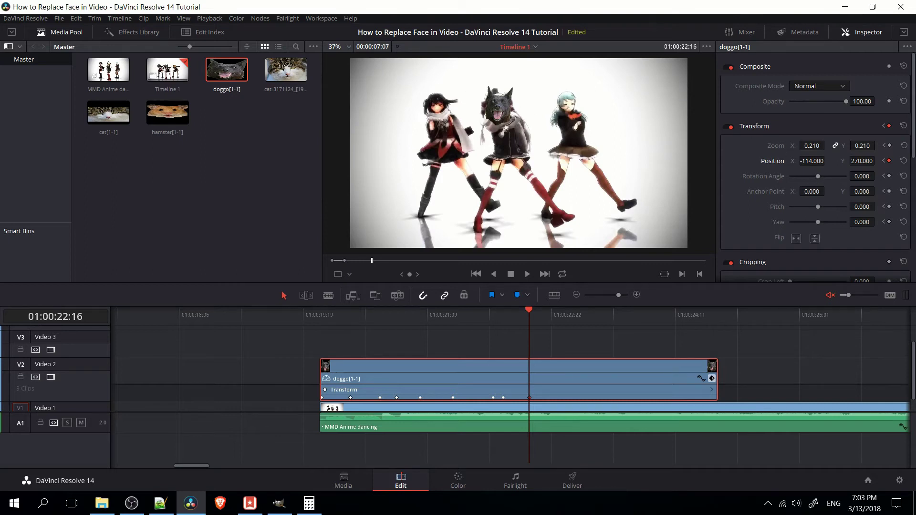
pyautogui.moveTo(861, 176); pyautogui.dragTo(877, 176)
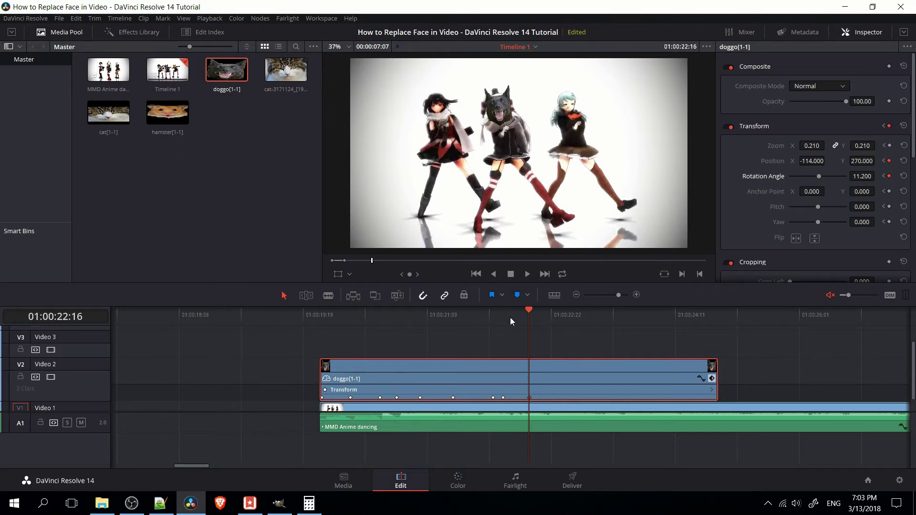
pyautogui.press('[')
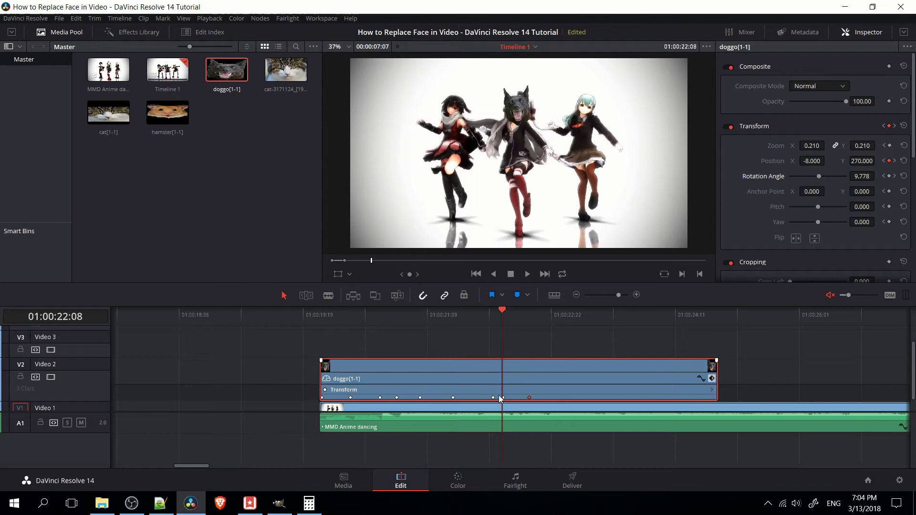
pyautogui.doubleClick(862, 176)
pyautogui.write('0')
pyautogui.press('Return')
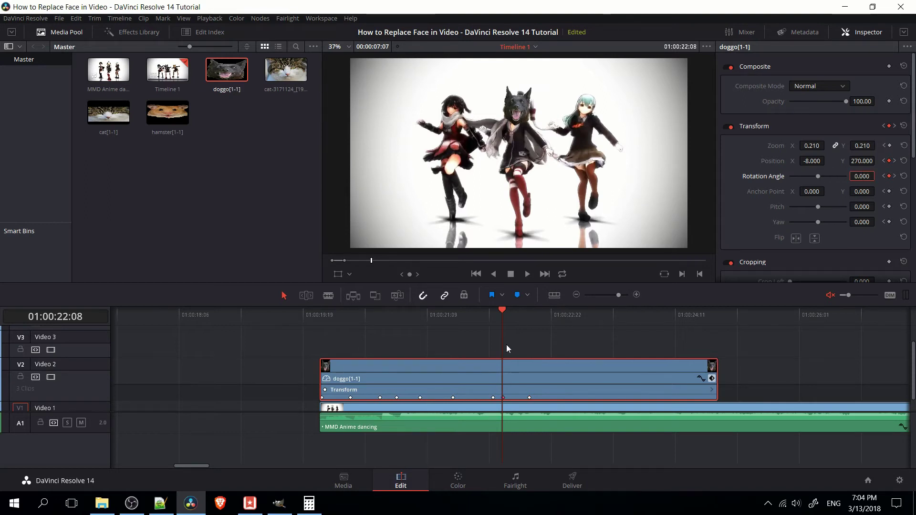
pyautogui.moveTo(501, 312); pyautogui.dragTo(579, 320)
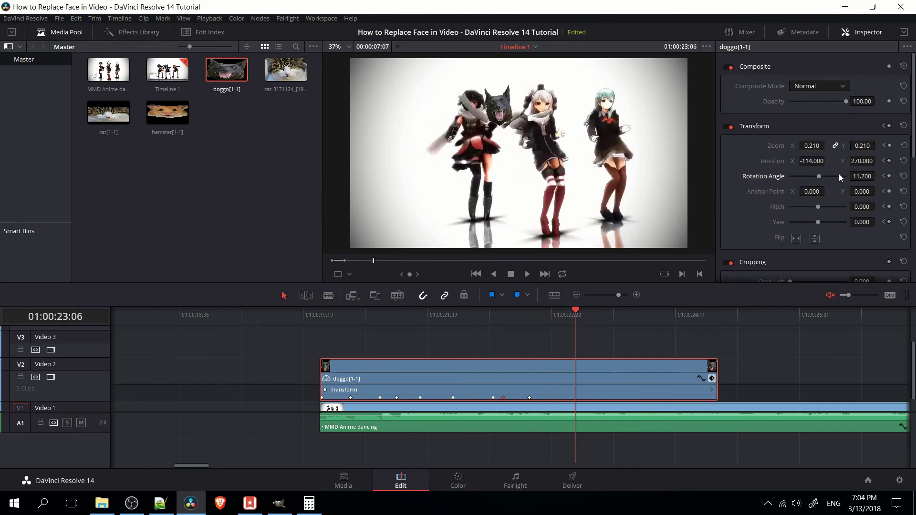
# Set the dog face's rotation to 0 and slide it right onto the middle dancer at 23:06
pyautogui.doubleClick(863, 180)
pyautogui.write('0')
pyautogui.press('Return')
pyautogui.moveTo(813, 162); pyautogui.dragTo(884, 161)
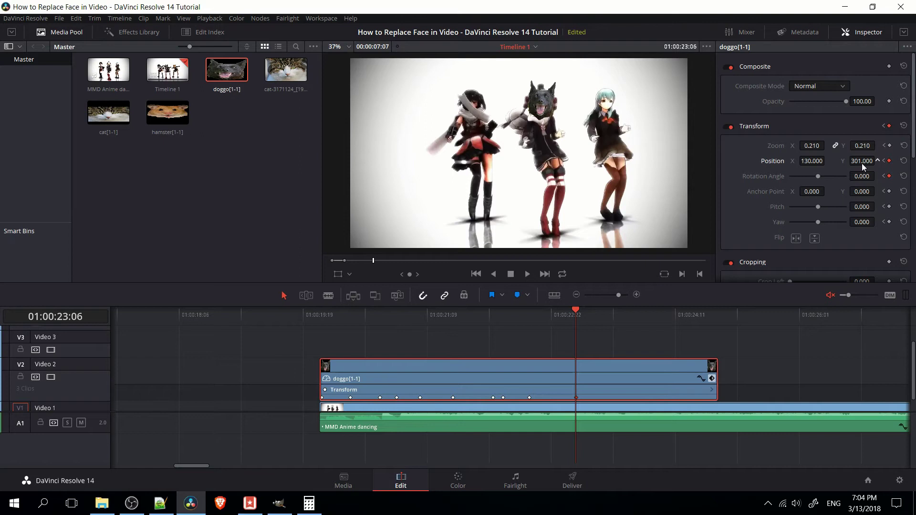
# Keyframe the dog face raised at 01:00:22:23 and play the stretch to check tracking
pyautogui.click(560, 314)
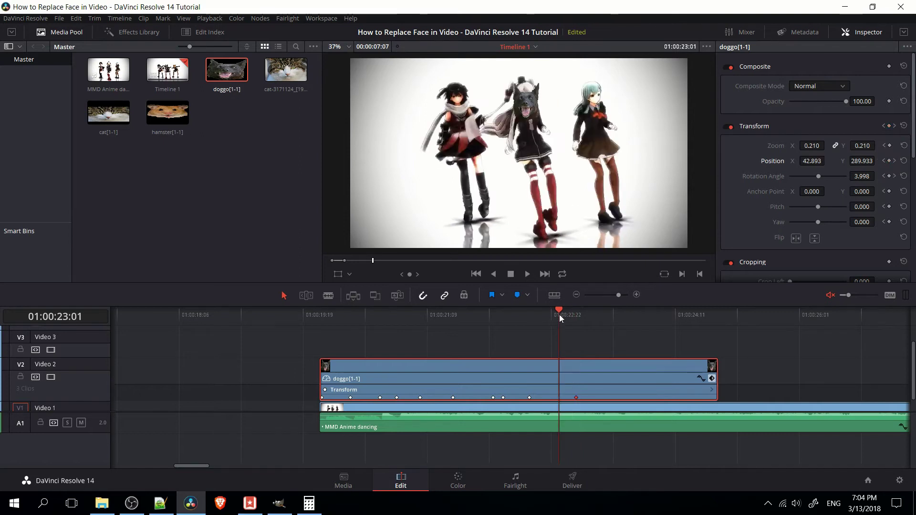
pyautogui.press('Left')
pyautogui.press('Left')
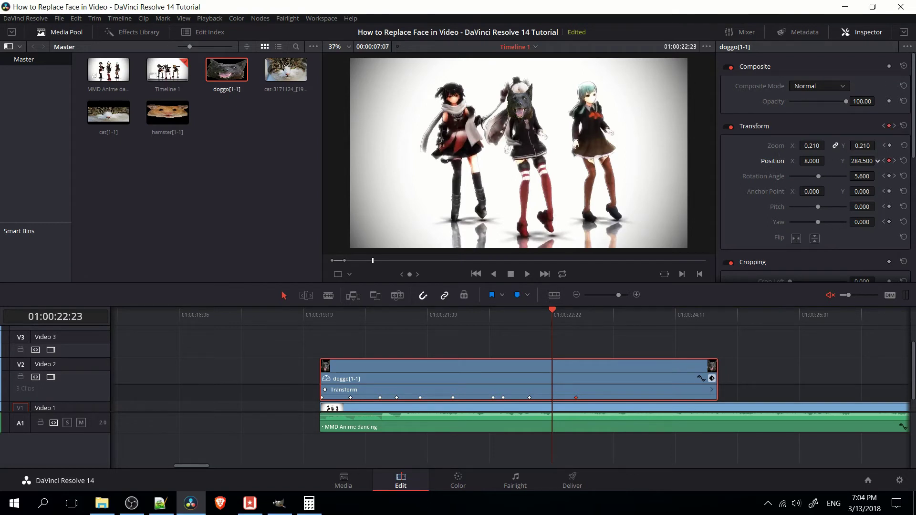
pyautogui.moveTo(862, 161); pyautogui.dragTo(886, 161)
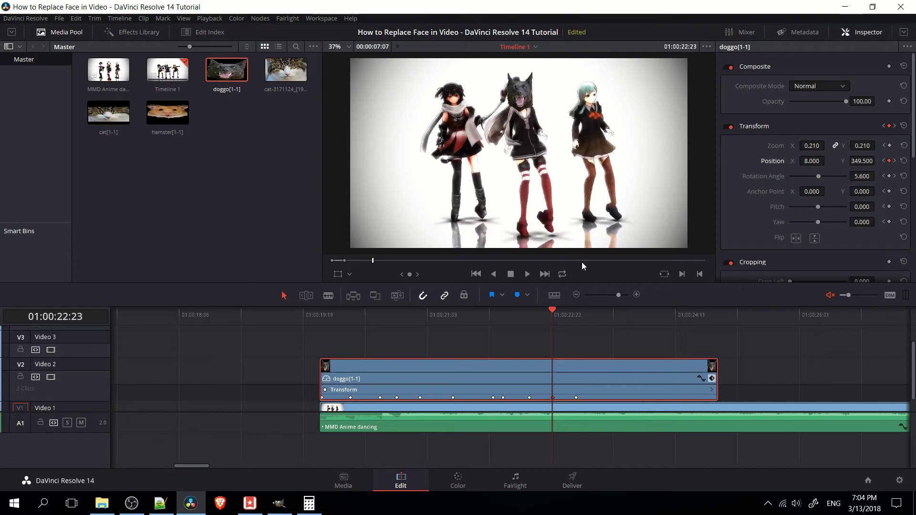
pyautogui.click(528, 321)
pyautogui.press('space')
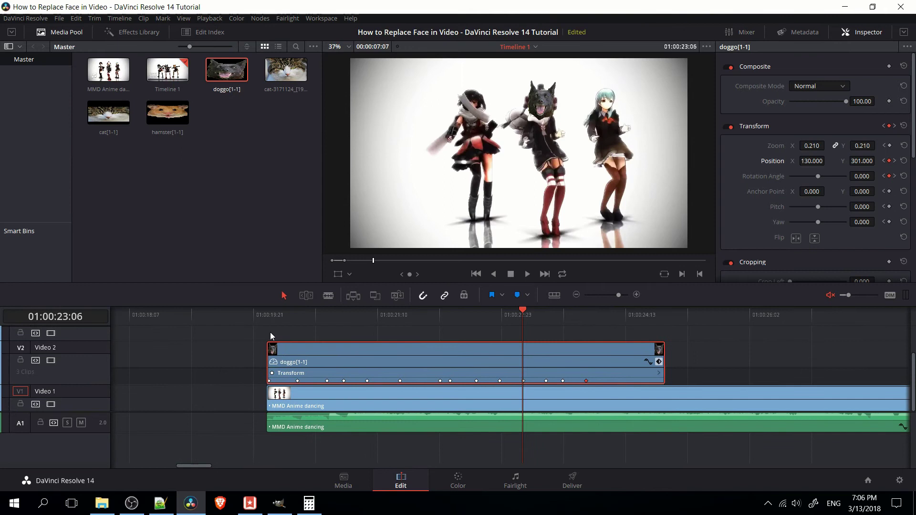
pyautogui.click(267, 320)
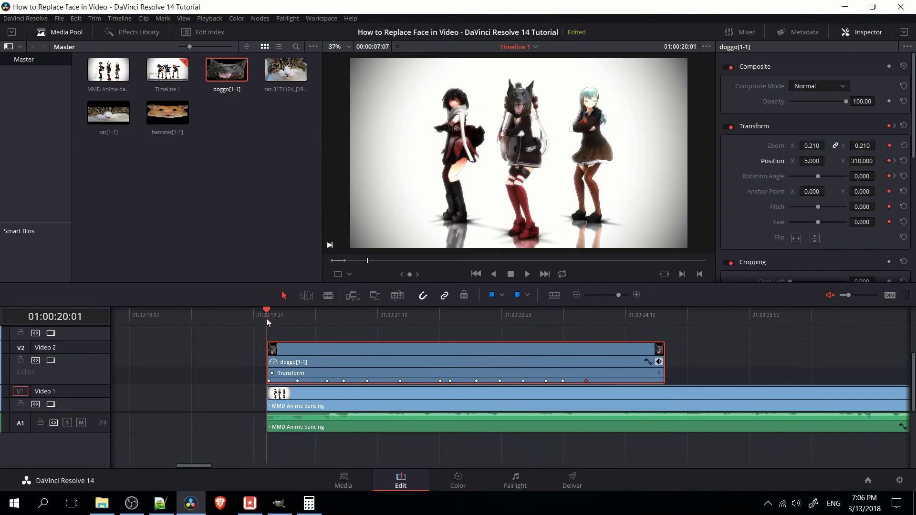
pyautogui.press('space')
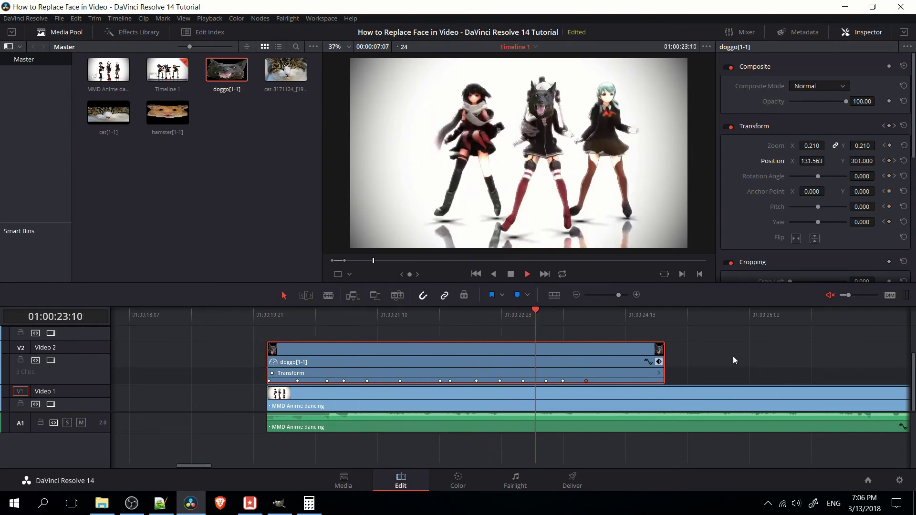
pyautogui.press('space')
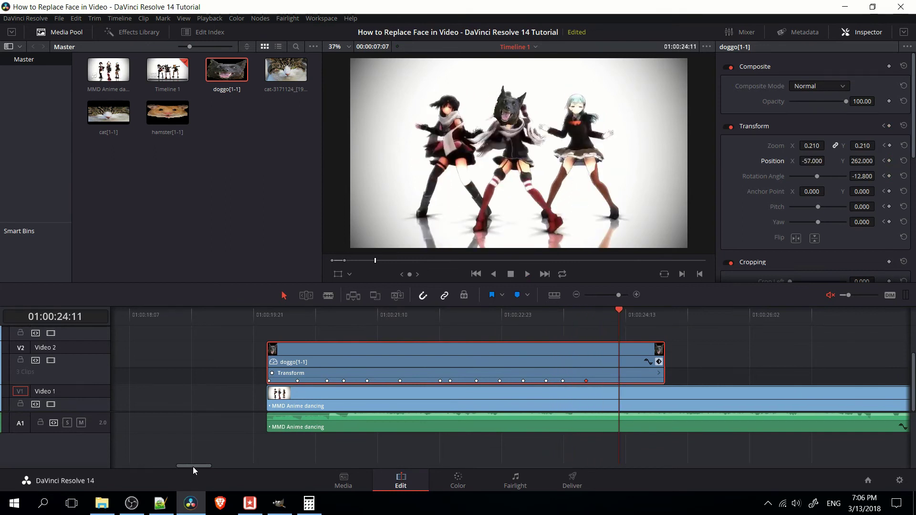
pyautogui.moveTo(192, 464); pyautogui.dragTo(208, 465)
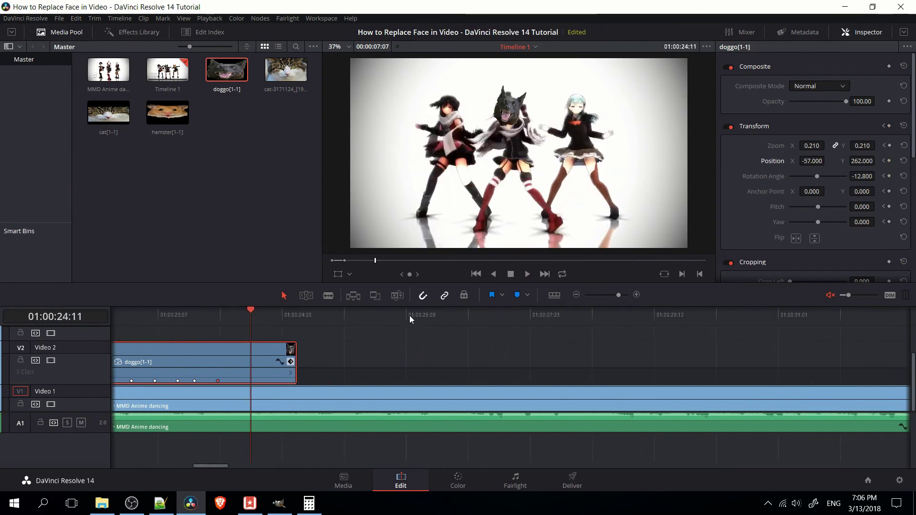
pyautogui.moveTo(409, 316); pyautogui.dragTo(453, 313)
# Find the spin start around 01:00:27:17 and add another doggo[1-1] clip to Video 2
pyautogui.moveTo(483, 314); pyautogui.dragTo(523, 315)
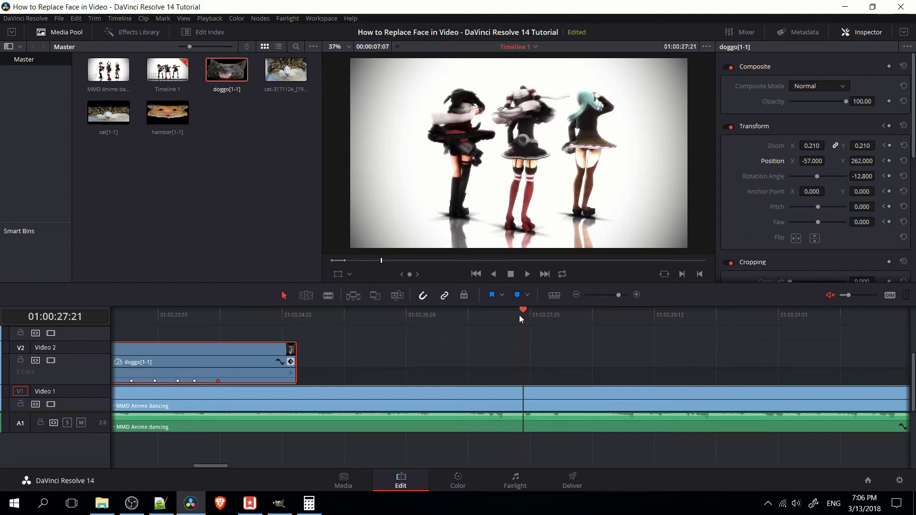
pyautogui.moveTo(520, 316); pyautogui.dragTo(509, 317)
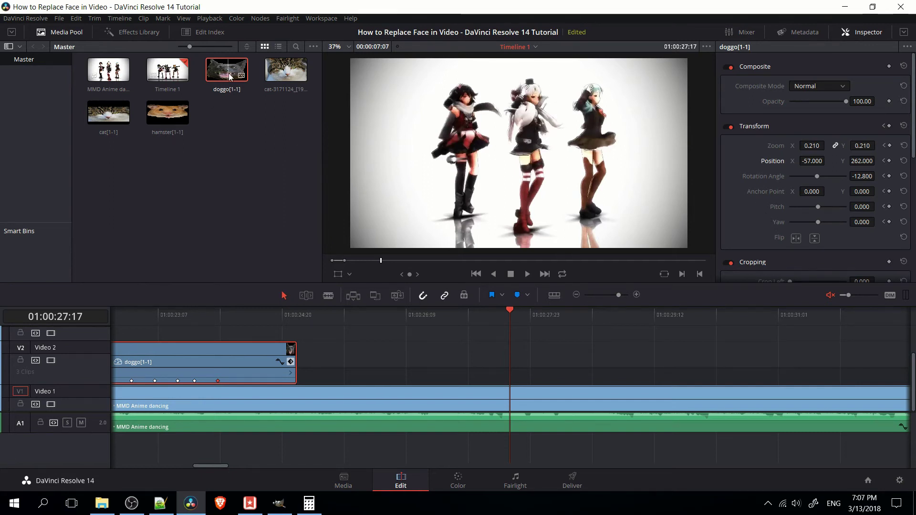
pyautogui.moveTo(220, 72); pyautogui.dragTo(422, 363)
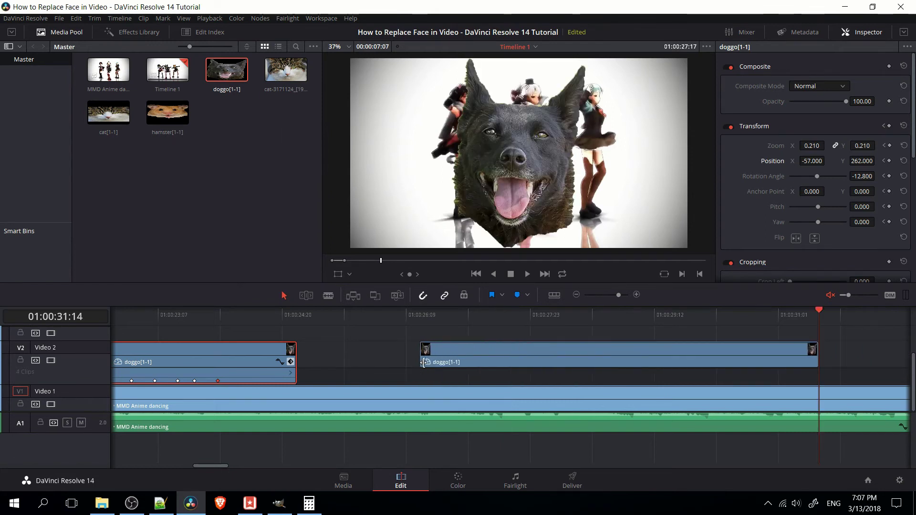
# Shorten the new dog clip and line it up near 01:00:27:13 against the dancer's pose
pyautogui.moveTo(816, 353); pyautogui.dragTo(447, 355)
pyautogui.click(496, 314)
pyautogui.moveTo(449, 319); pyautogui.dragTo(541, 315)
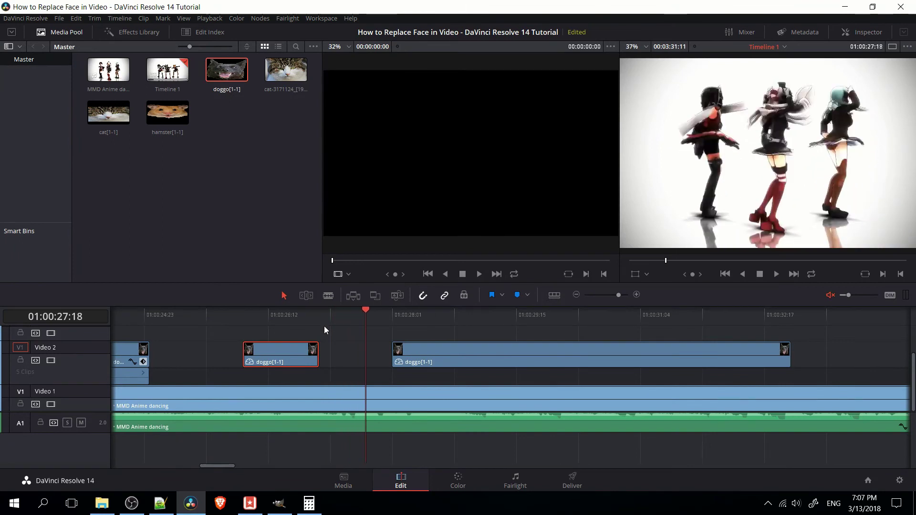
# Extend the short middle dog clip to the playhead at 01:00:27:17
pyautogui.press('space')
pyautogui.moveTo(317, 356); pyautogui.dragTo(354, 354)
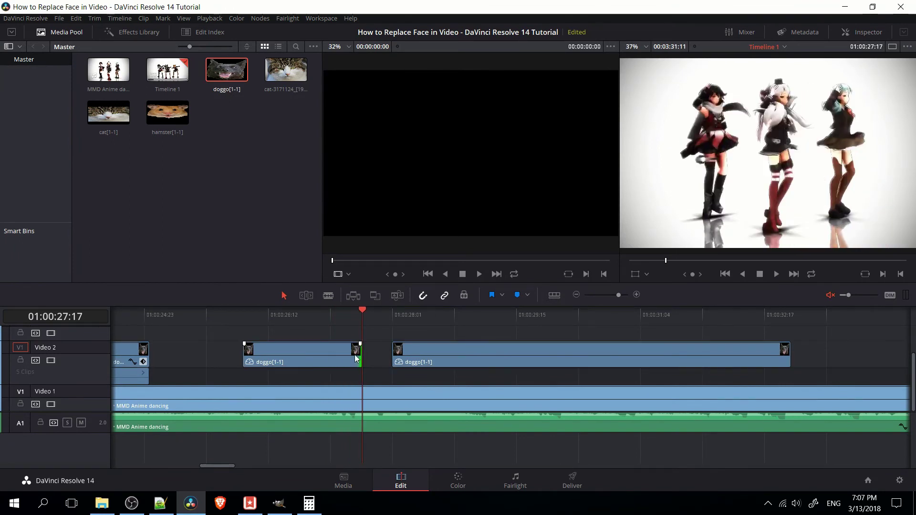
pyautogui.moveTo(373, 316); pyautogui.dragTo(305, 327)
# Keyframe the middle dog clip shrunk to 0.170 zoom at X 116, Y 328 on the middle dancer's head
pyautogui.click(306, 356)
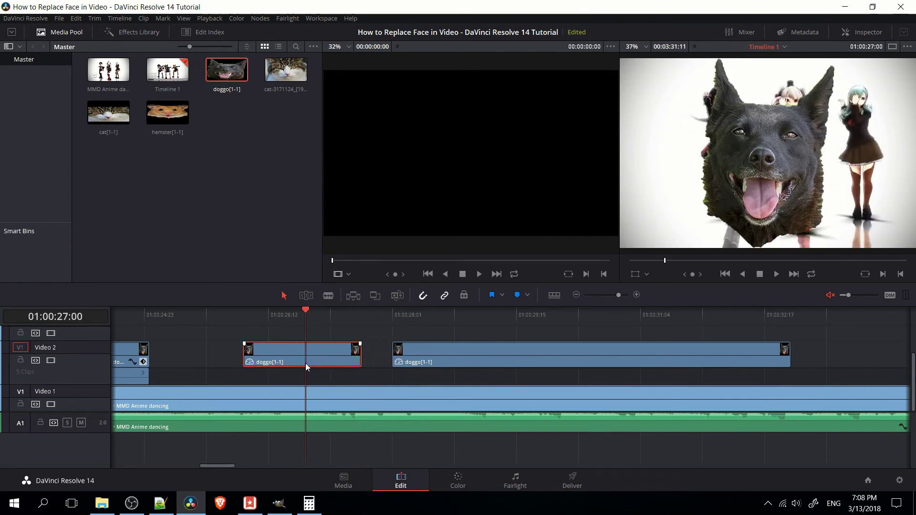
pyautogui.click(857, 33)
pyautogui.click(889, 126)
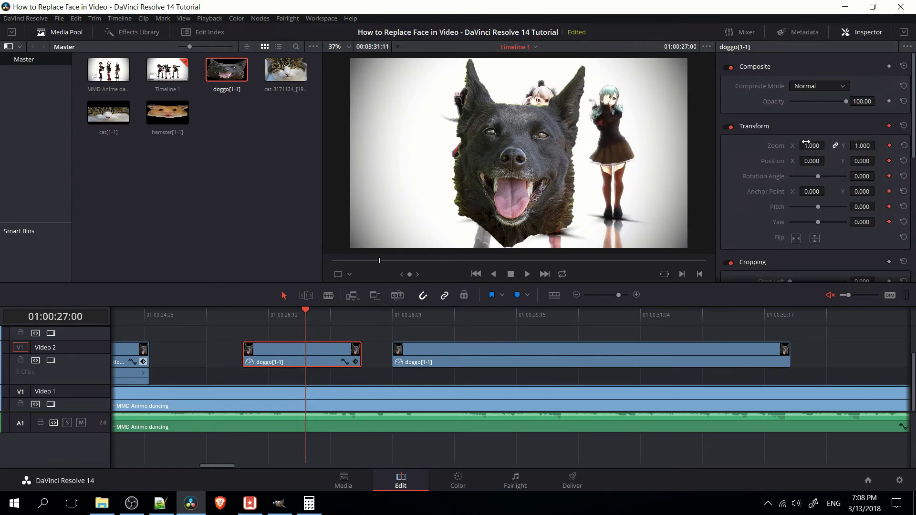
pyautogui.moveTo(810, 146); pyautogui.dragTo(792, 147)
pyautogui.moveTo(811, 161)
pyautogui.mouseDown()
pyautogui.moveTo(888, 161)
pyautogui.moveTo(802, 146)
pyautogui.mouseUp()
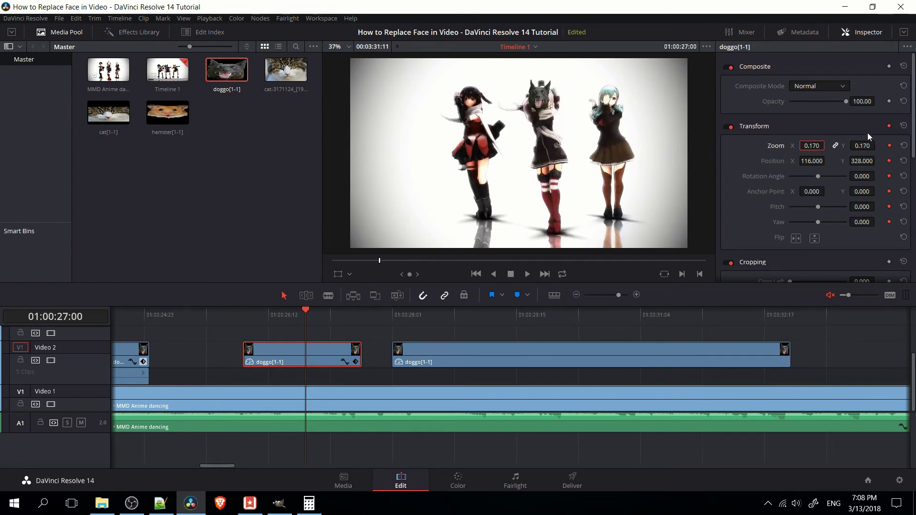
# Keyframe the last dog clip's zoom at its start and set it to 0.180
pyautogui.click(479, 345)
pyautogui.click(398, 316)
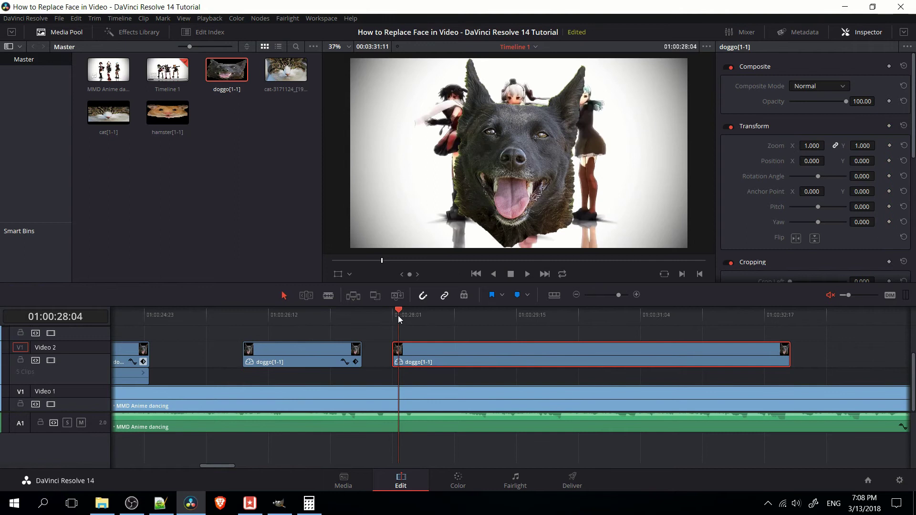
pyautogui.click(890, 146)
pyautogui.click(811, 145)
pyautogui.write('0.18')
pyautogui.press('Return')
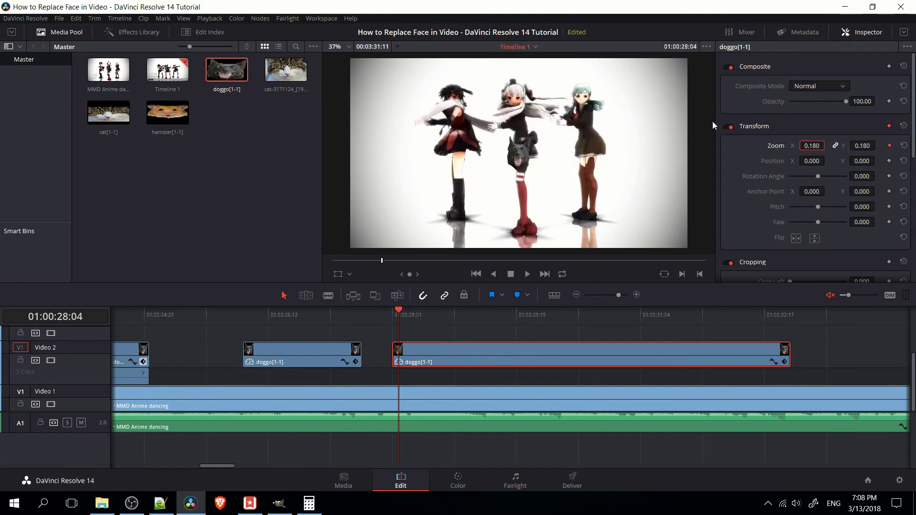
# Place the last dog head at X -28, Y 344 and lower its opacity to 58.47, checking at 01:00:27:08
pyautogui.moveTo(861, 160)
pyautogui.mouseDown()
pyautogui.moveTo(877, 161)
pyautogui.moveTo(857, 161)
pyautogui.mouseUp()
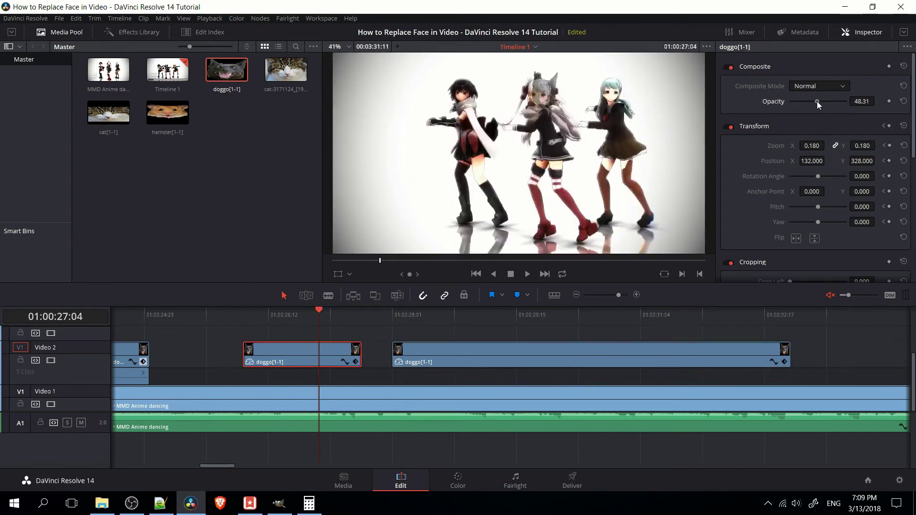
pyautogui.click(467, 343)
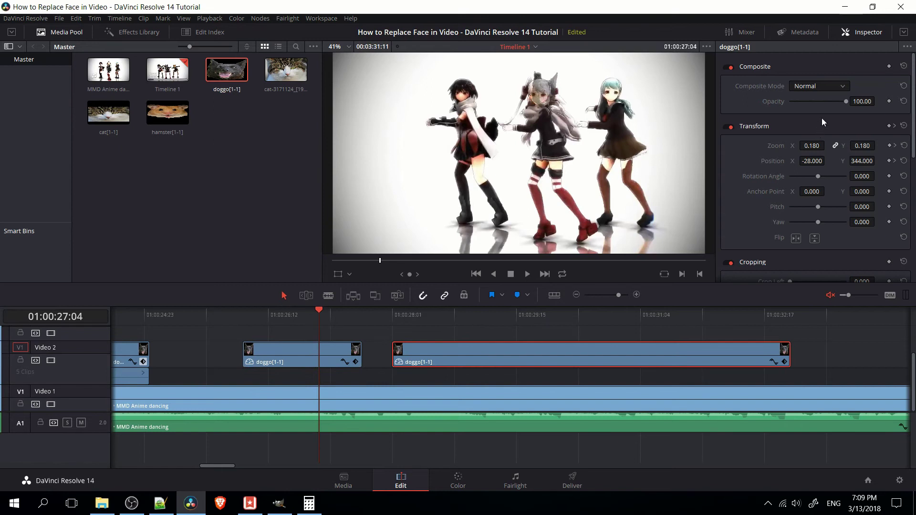
pyautogui.click(823, 102)
pyautogui.scroll(5, 571, 125)
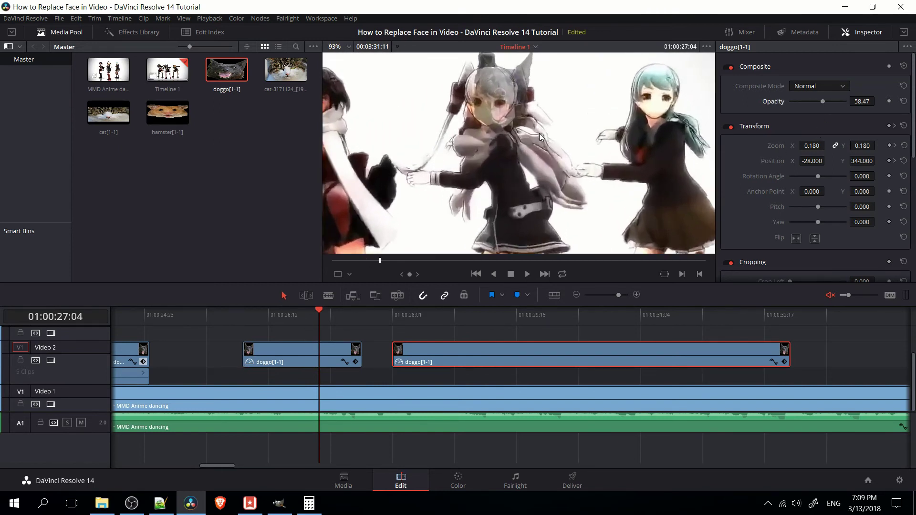
pyautogui.moveTo(322, 317); pyautogui.dragTo(333, 320)
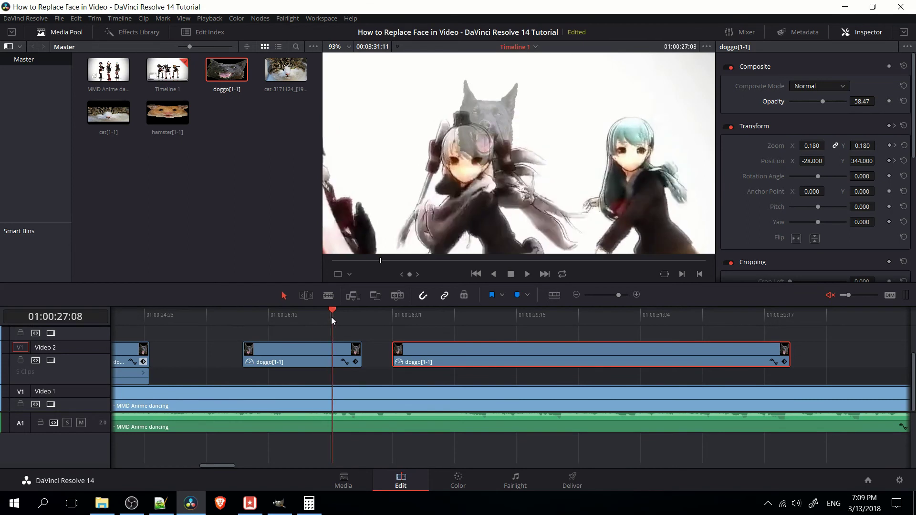
# Key the middle dog head at X 94, then at 01:00:27:15 move it to X 70, Y 328
pyautogui.click(337, 348)
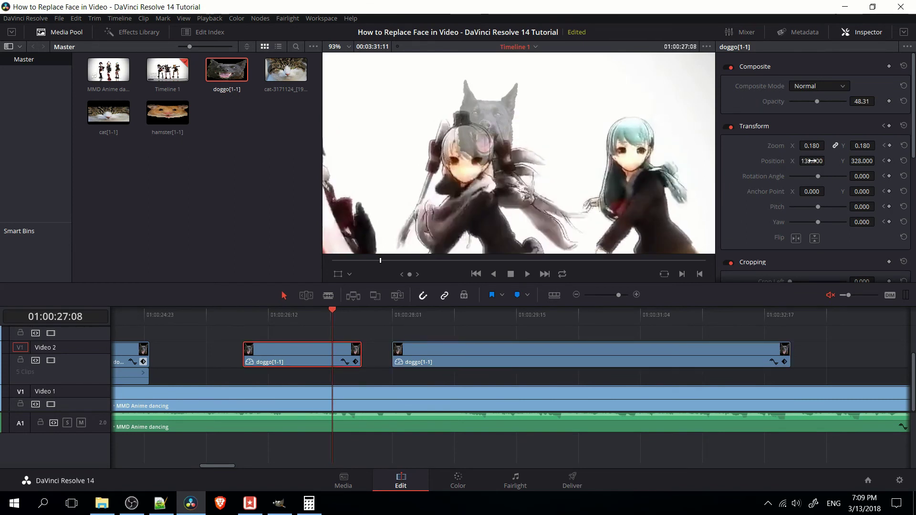
pyautogui.moveTo(811, 161); pyautogui.dragTo(878, 161)
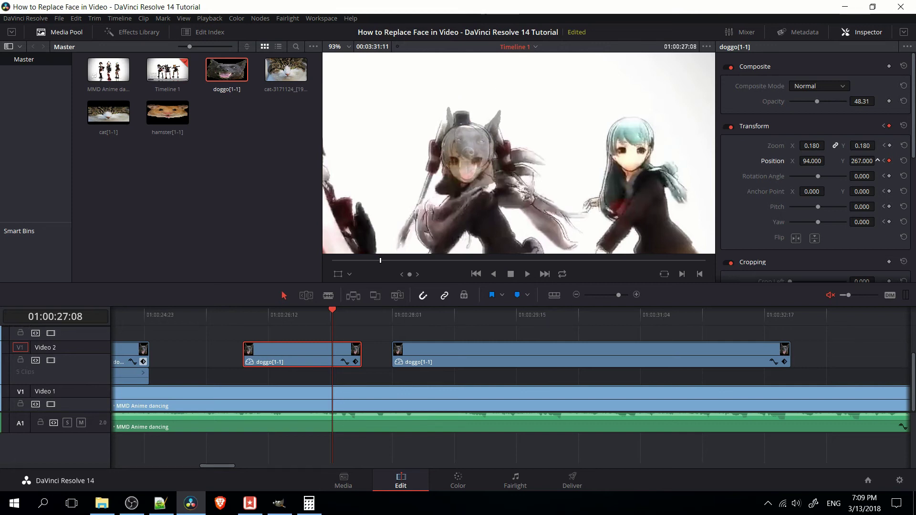
pyautogui.press('space')
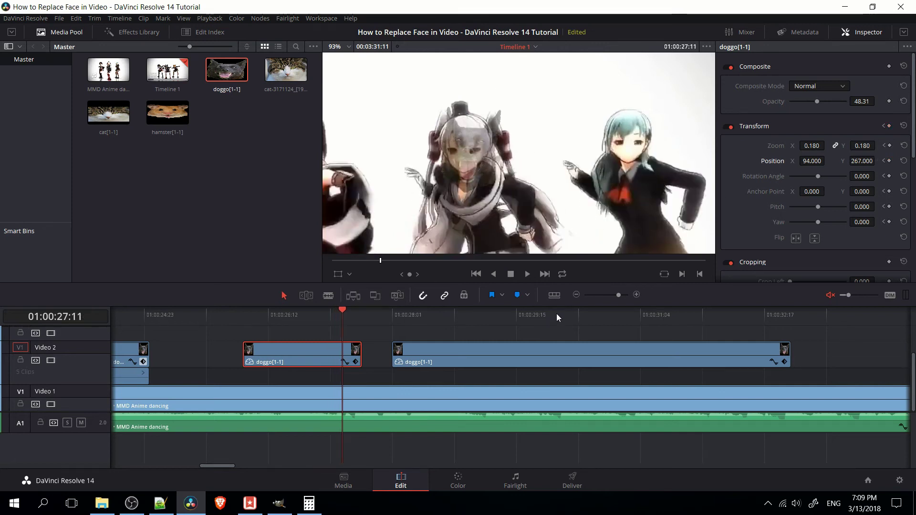
pyautogui.press('space')
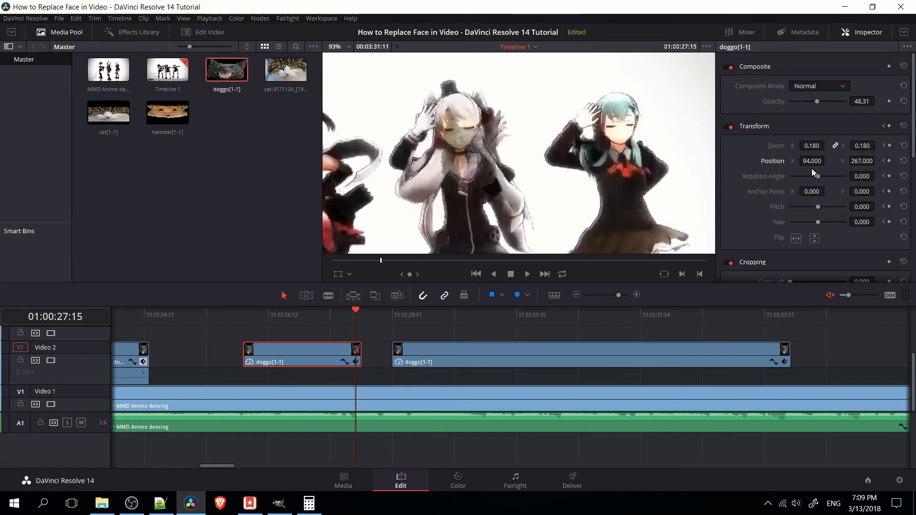
pyautogui.moveTo(812, 161); pyautogui.dragTo(806, 161)
pyautogui.moveTo(877, 161); pyautogui.dragTo(881, 161)
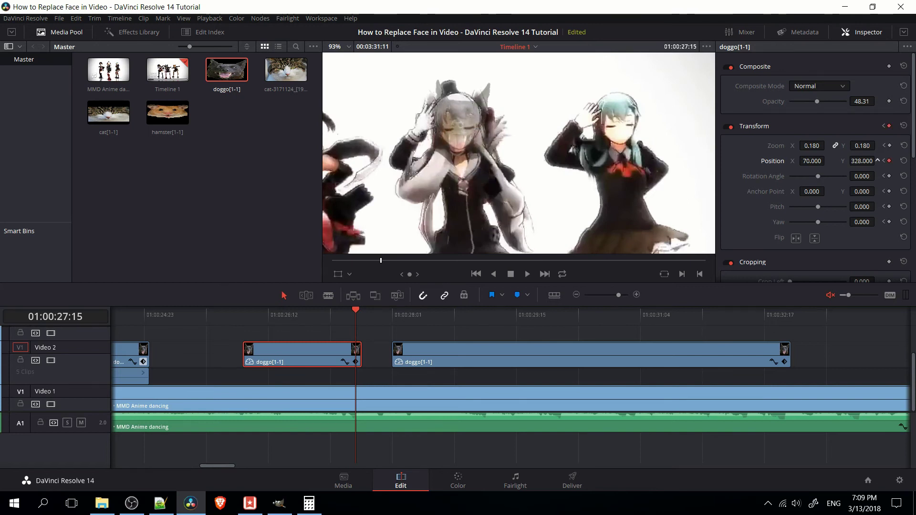
# Step frame by frame through the spin to check the dog head's tracking
pyautogui.click(400, 325)
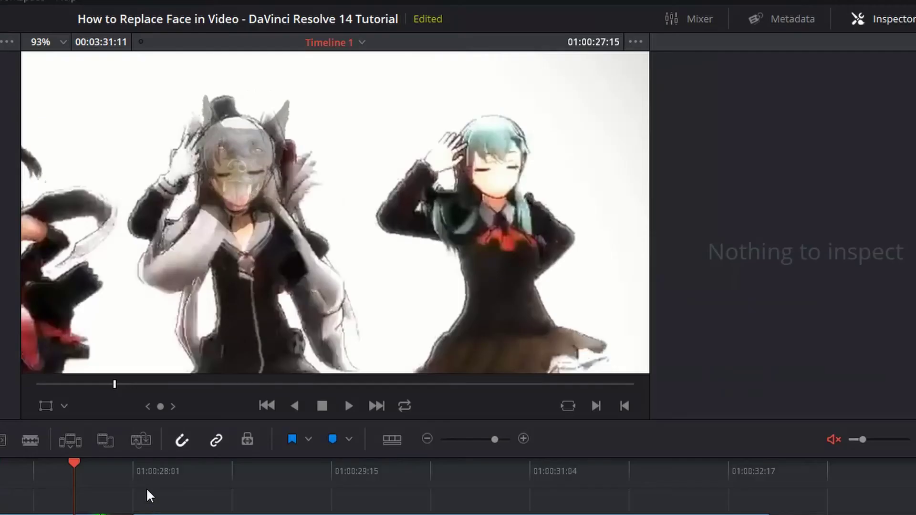
pyautogui.press('Left')
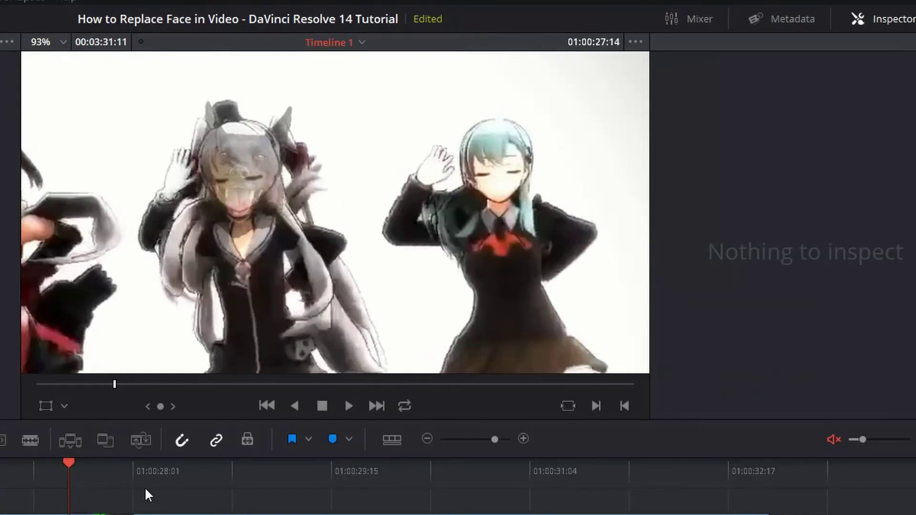
pyautogui.press('Right')
pyautogui.press('Right')
pyautogui.press('Right')
pyautogui.press('Right')
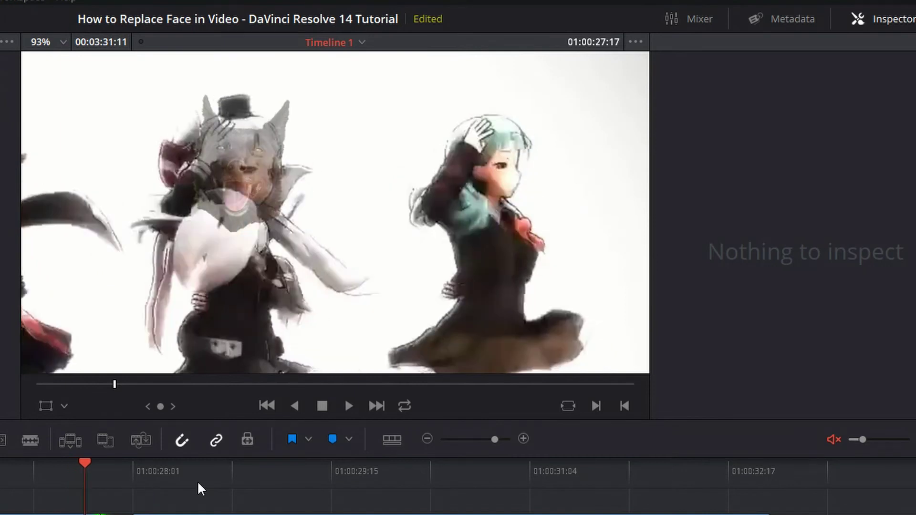
pyautogui.click(886, 14)
pyautogui.click(886, 15)
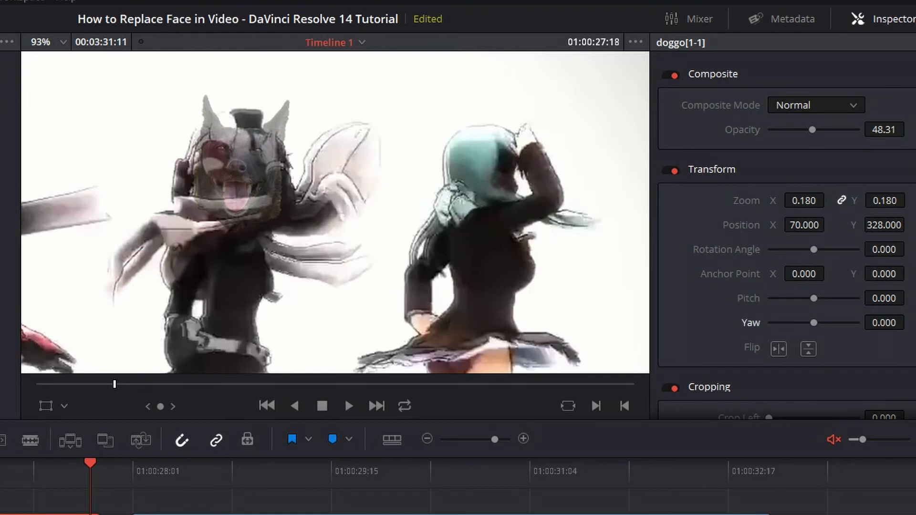
# Keyframe yaw at 27:15, then at 27:18 turn the head, move it to X 113, zoom 0.140
pyautogui.press('Left')
pyautogui.press('Left')
pyautogui.press('Left')
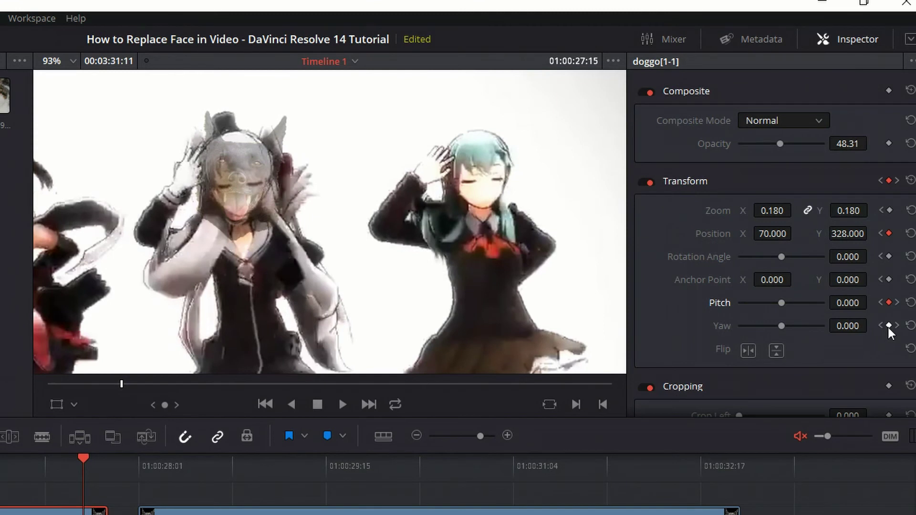
pyautogui.click(889, 326)
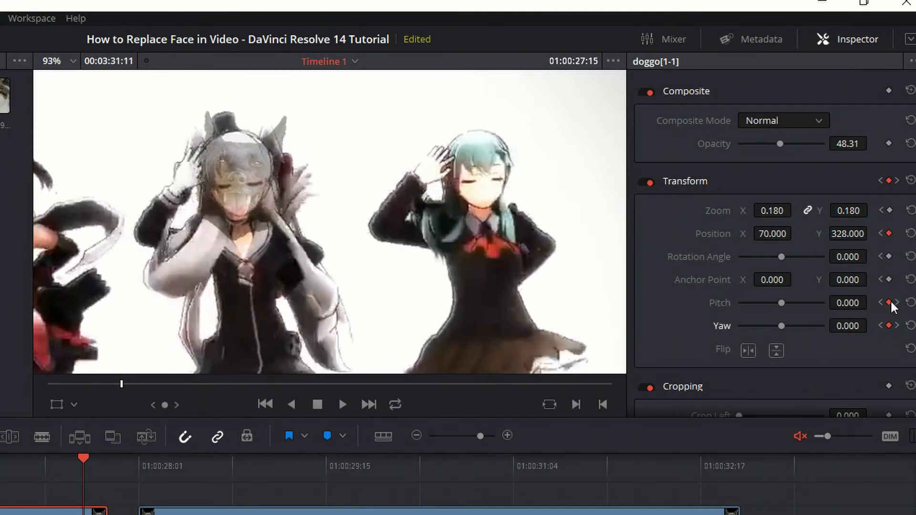
pyautogui.click(897, 181)
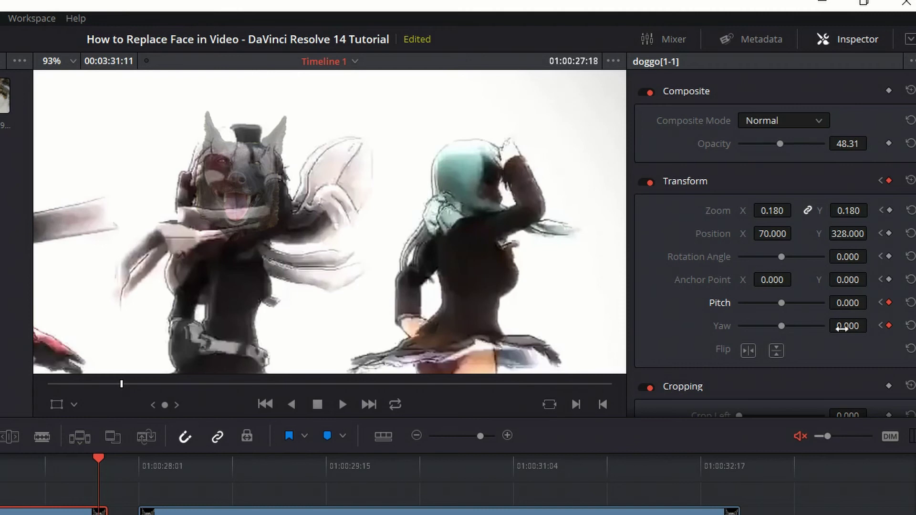
pyautogui.moveTo(841, 329); pyautogui.dragTo(871, 326)
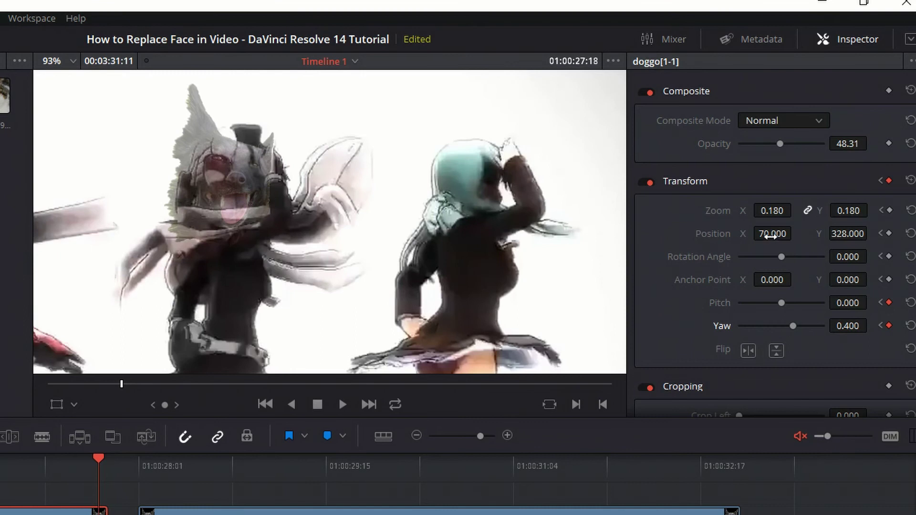
pyautogui.moveTo(772, 234); pyautogui.dragTo(796, 233)
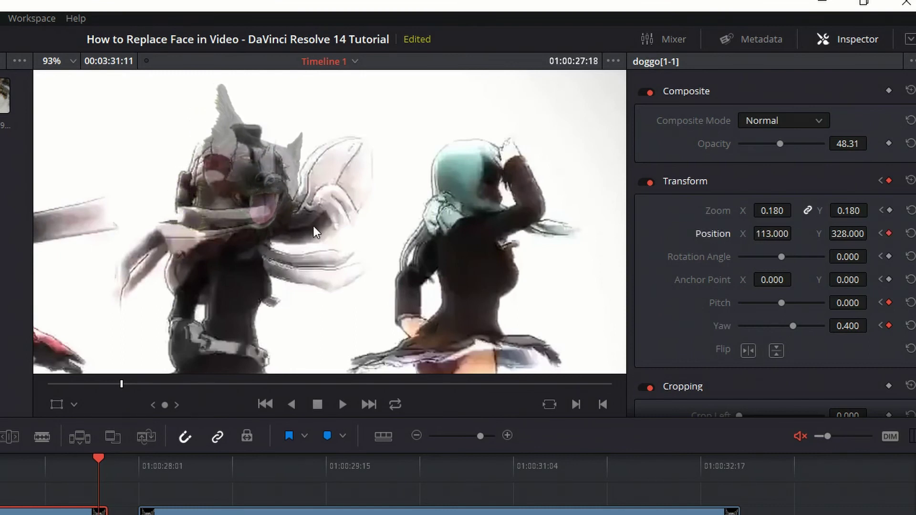
pyautogui.moveTo(775, 212); pyautogui.dragTo(764, 212)
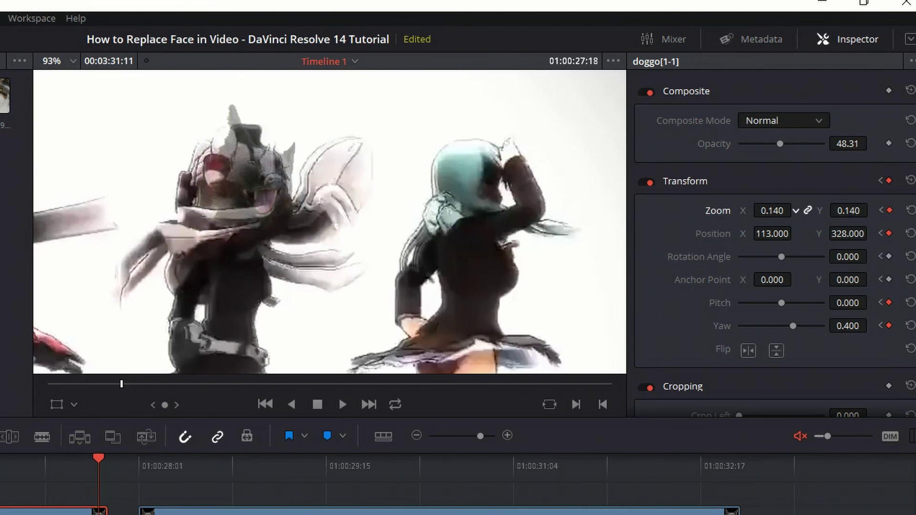
# Step through the spin frames and raise the dog face's opacity to 91.53
pyautogui.click(880, 181)
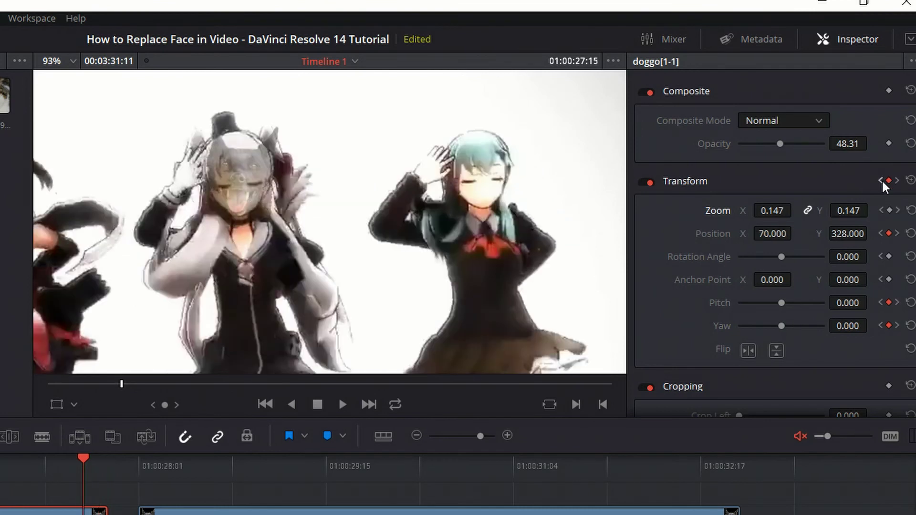
pyautogui.press('Right')
pyautogui.press('Right')
pyautogui.press('Right')
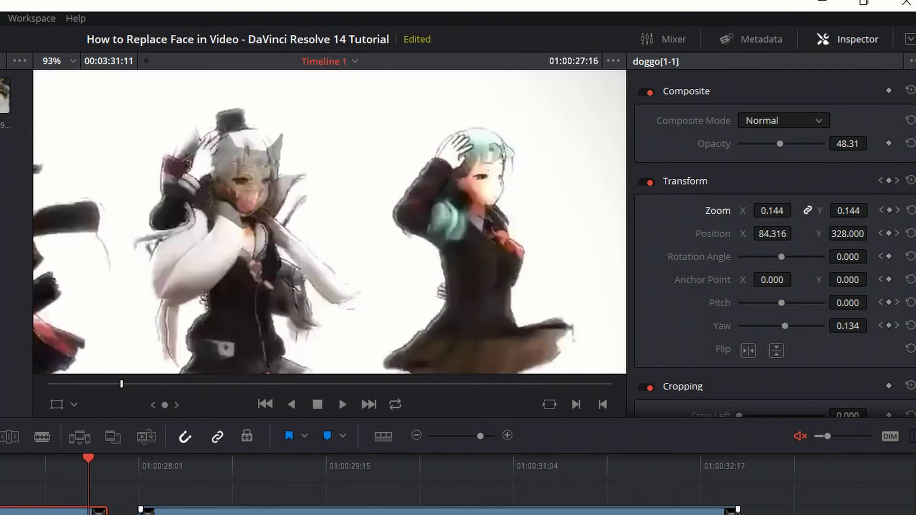
pyautogui.press('Left')
pyautogui.press('Left')
pyautogui.press('Right')
pyautogui.press('Left')
pyautogui.press('Left')
pyautogui.moveTo(780, 143); pyautogui.dragTo(817, 145)
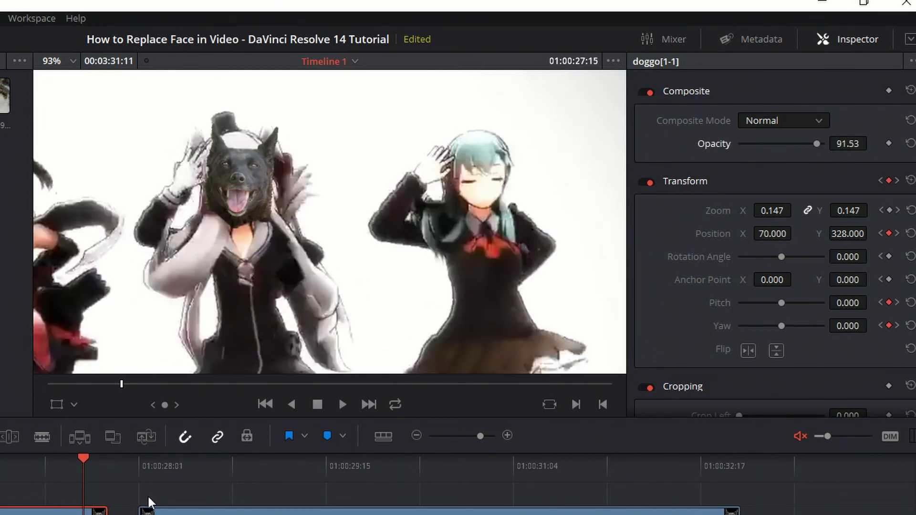
pyautogui.press('Right')
pyautogui.press('Right')
pyautogui.press('Right')
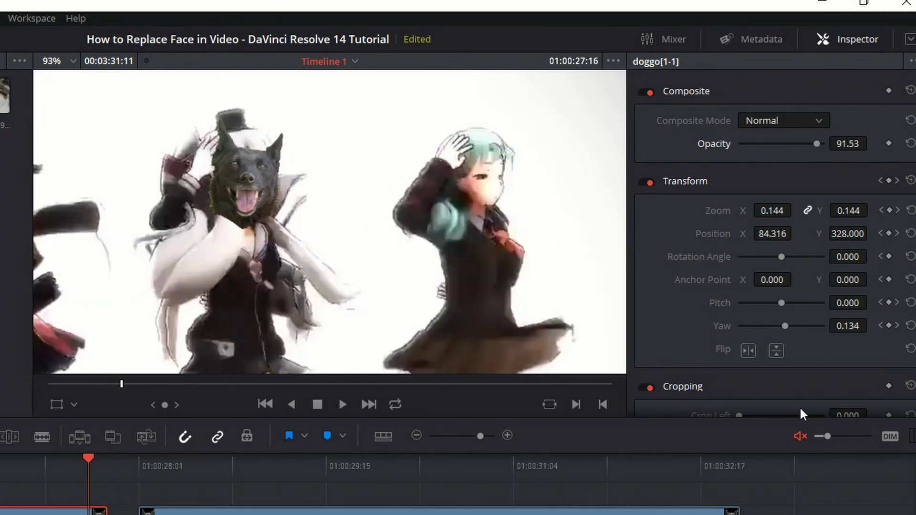
pyautogui.press('Left')
pyautogui.press('Left')
pyautogui.press('Left')
pyautogui.press('Right')
pyautogui.press('Right')
pyautogui.press('Right')
pyautogui.press('Right')
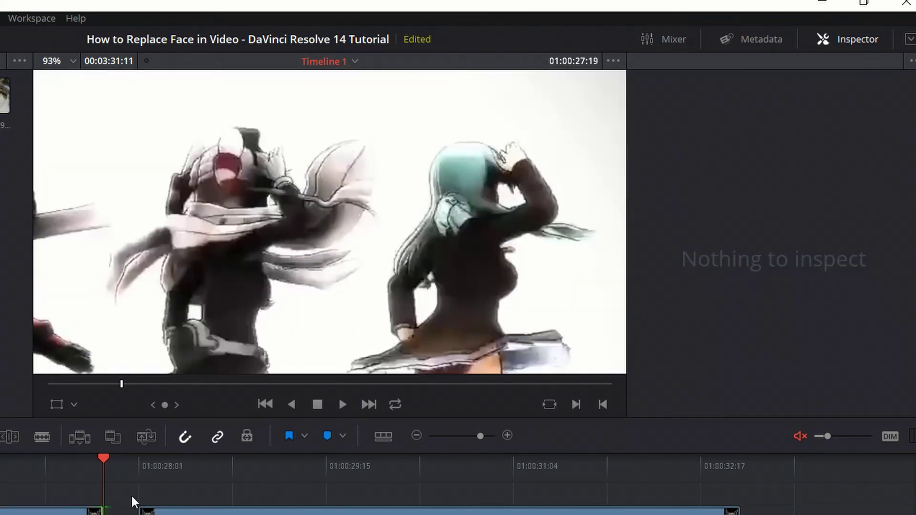
# Review the spin frames and nudge the second dog face slightly left and up
pyautogui.moveTo(85, 460); pyautogui.dragTo(164, 500)
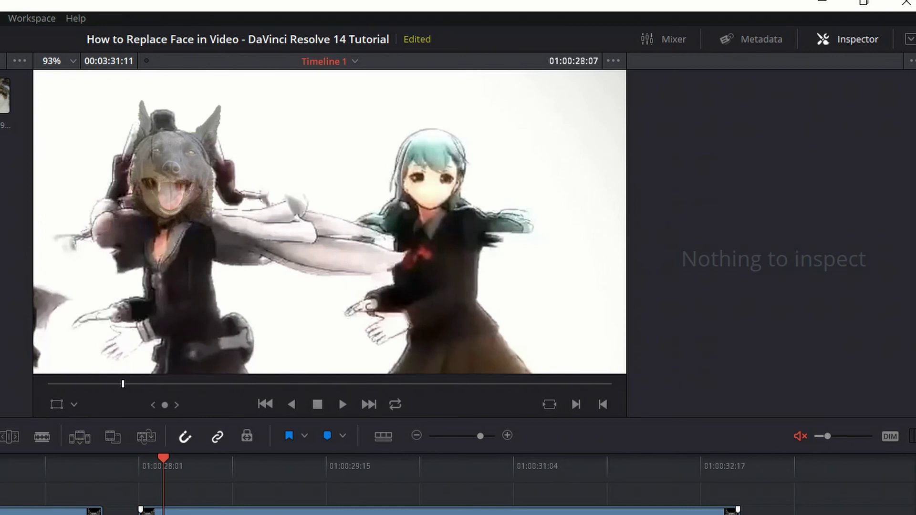
pyautogui.click(163, 511)
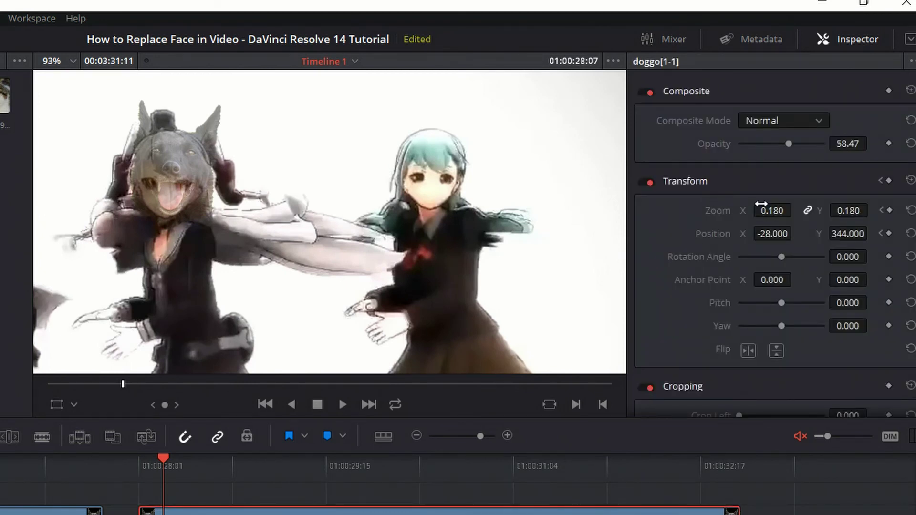
pyautogui.moveTo(167, 157); pyautogui.dragTo(165, 172)
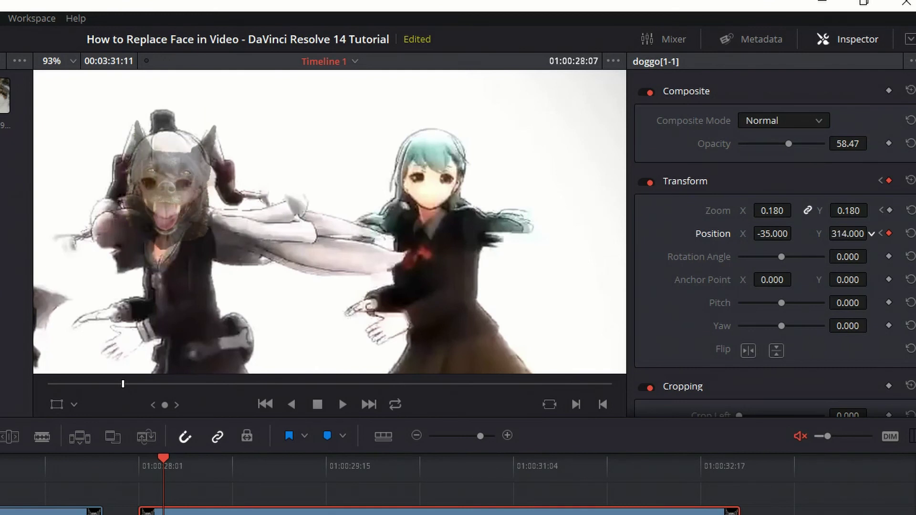
pyautogui.moveTo(871, 233); pyautogui.dragTo(871, 229)
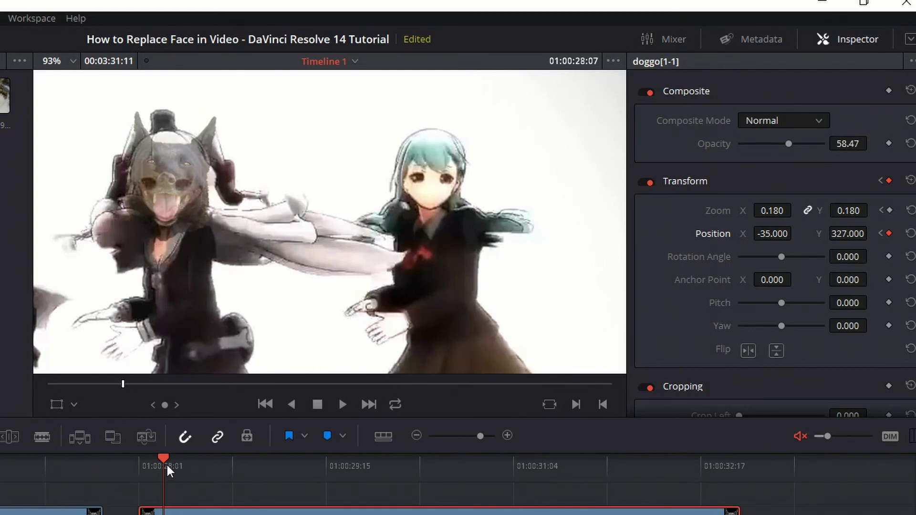
# Add yaw keyframes at 28:01 and 28:04 on the dog-face clip
pyautogui.press('Left')
pyautogui.press('Left')
pyautogui.press('Left')
pyautogui.press('Left')
pyautogui.press('Left')
pyautogui.press('Left')
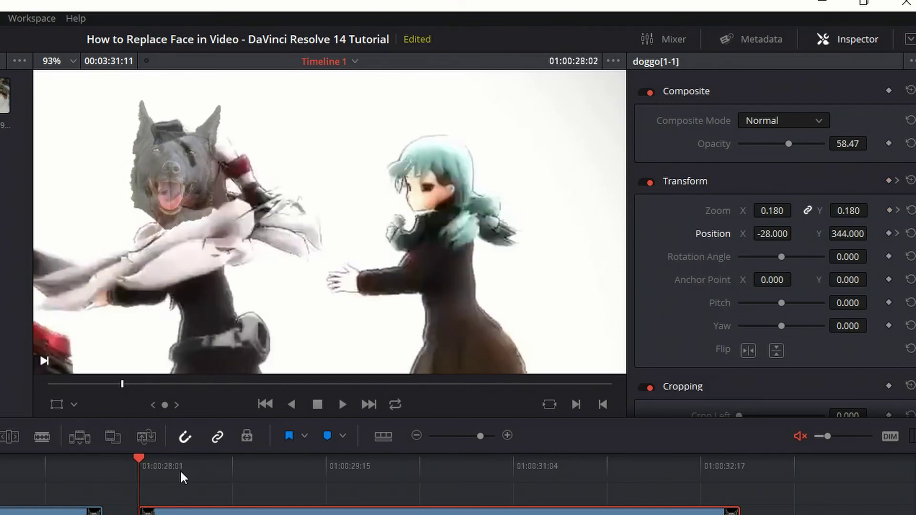
pyautogui.click(171, 499)
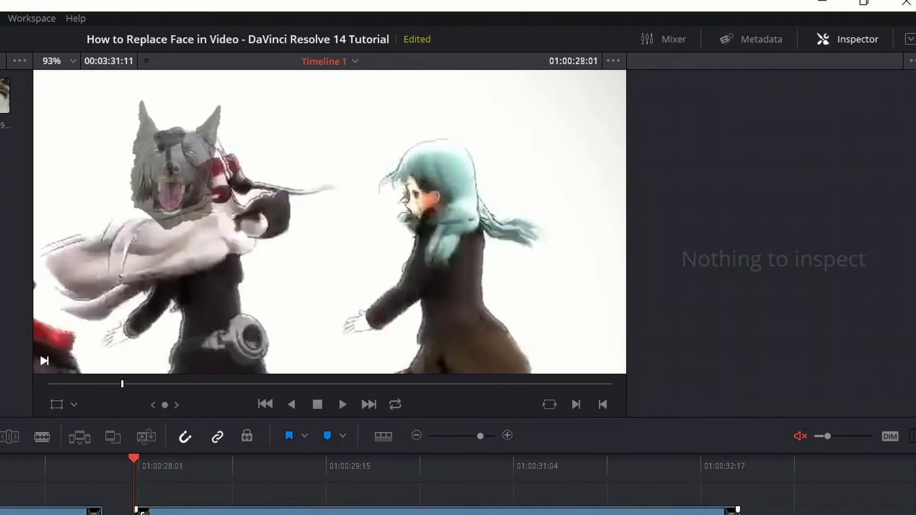
pyautogui.click(172, 510)
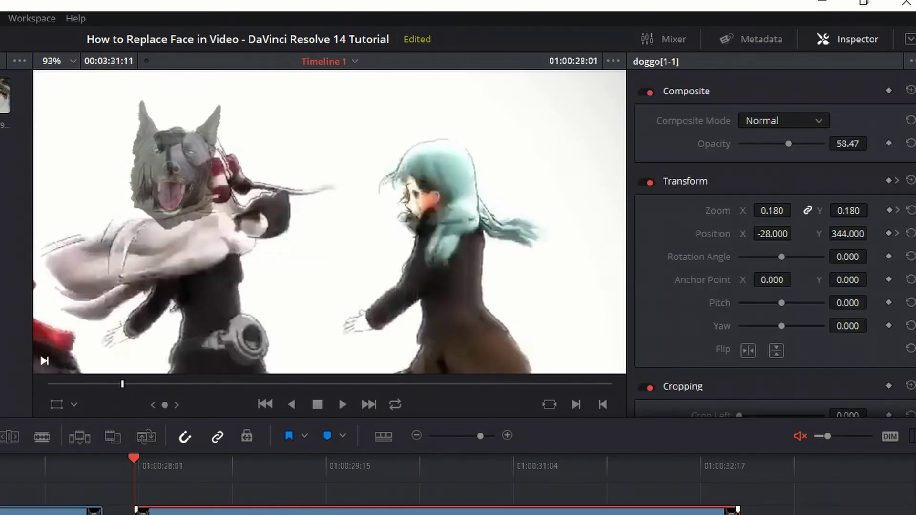
pyautogui.click(889, 326)
pyautogui.click(898, 181)
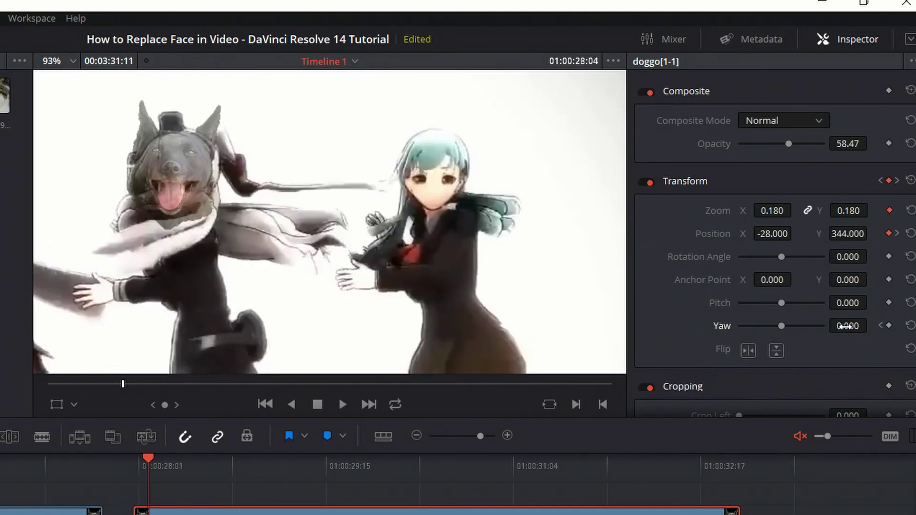
pyautogui.click(889, 325)
# Set the dog face's yaw at 28:01 to -0.400
pyautogui.click(879, 180)
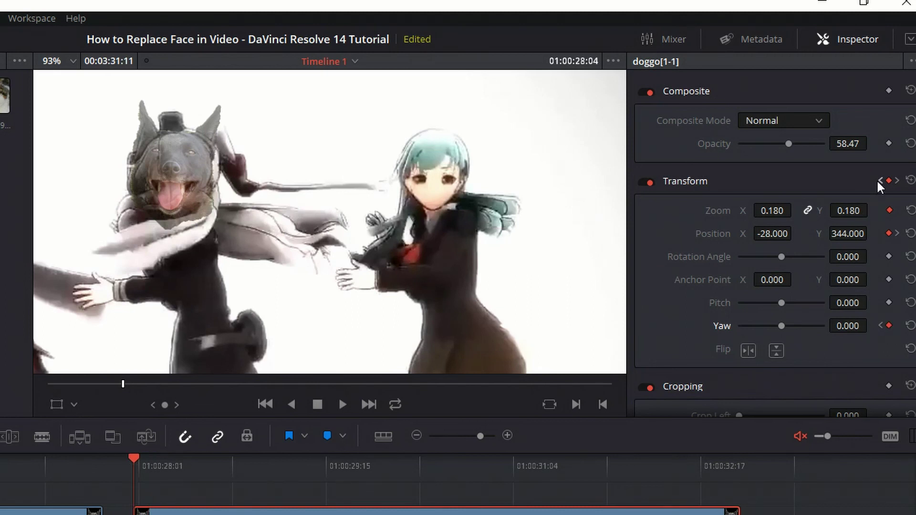
pyautogui.click(774, 326)
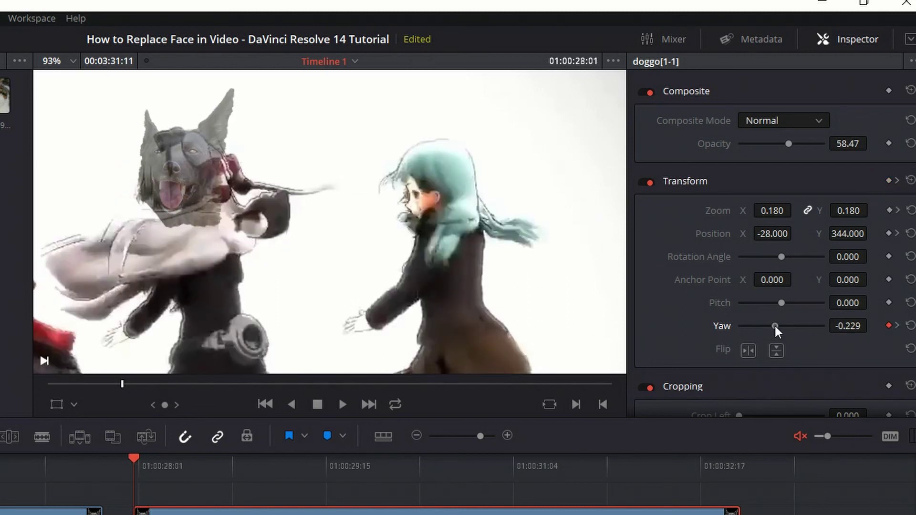
pyautogui.click(848, 326)
pyautogui.write('-0.')
pyautogui.press('Return')
# Play the spin from 27:08 to review the tracking
pyautogui.click(50, 470)
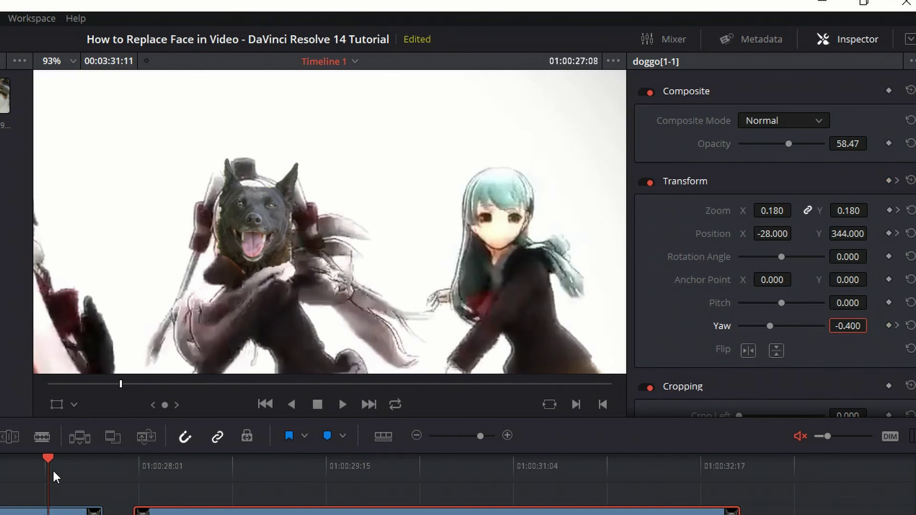
pyautogui.press('space')
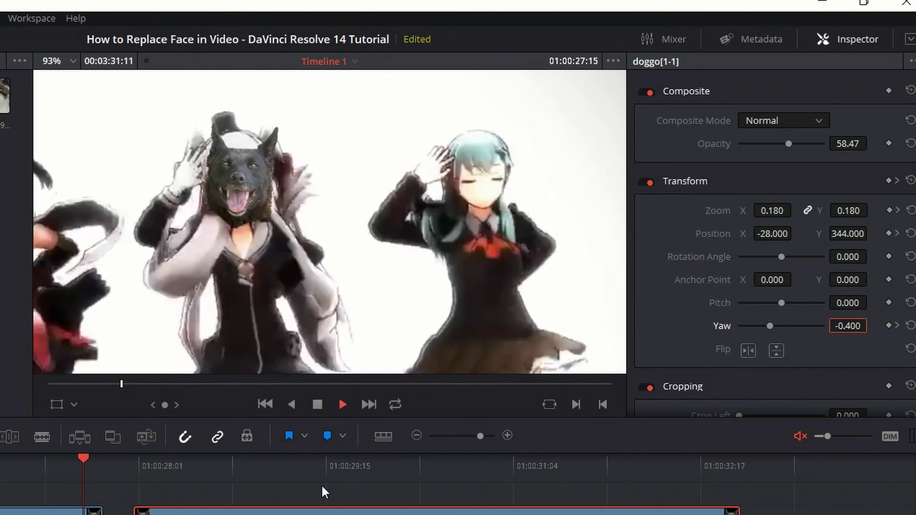
pyautogui.press('space')
# At the second clip's opening frames, shrink the dog face to 0.100 zoom and X -42
pyautogui.moveTo(164, 458); pyautogui.dragTo(137, 472)
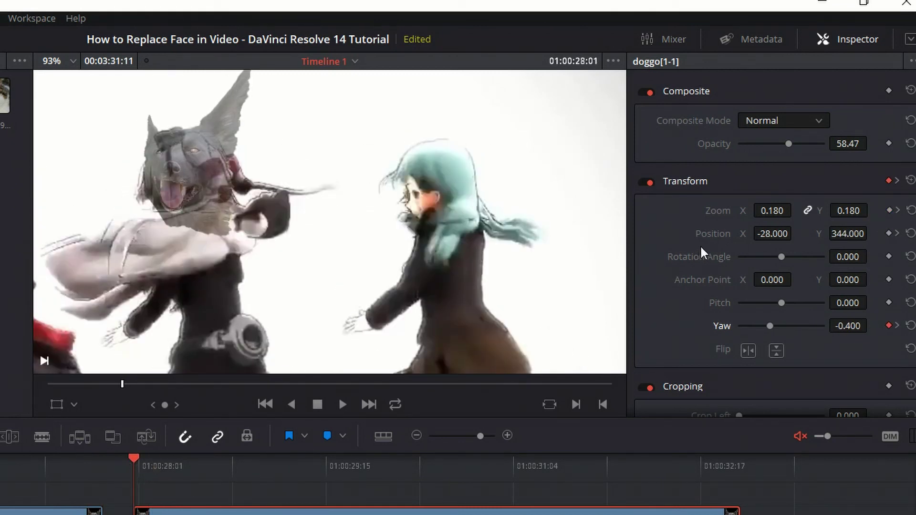
pyautogui.moveTo(786, 208); pyautogui.dragTo(779, 233)
pyautogui.moveTo(772, 233); pyautogui.dragTo(755, 233)
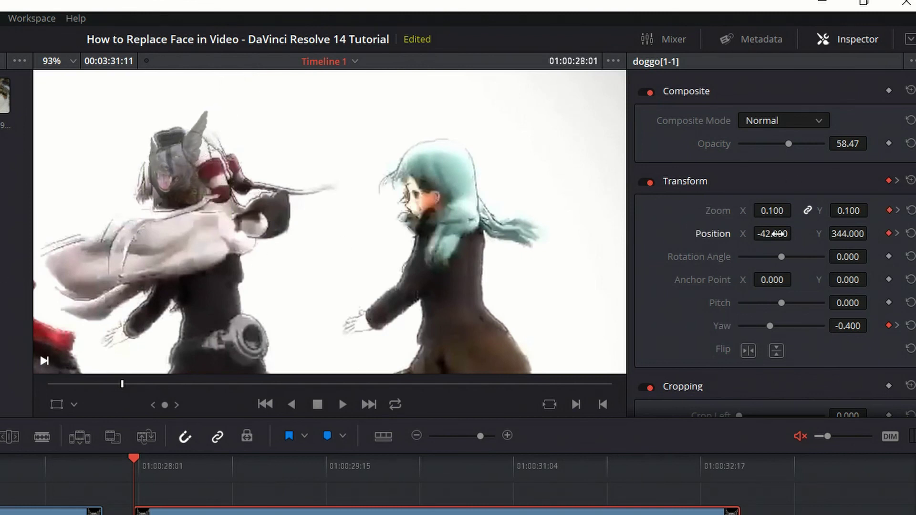
# Replay the spin from before 27:12 several times to preview the change
pyautogui.press('space')
pyautogui.click(42, 461)
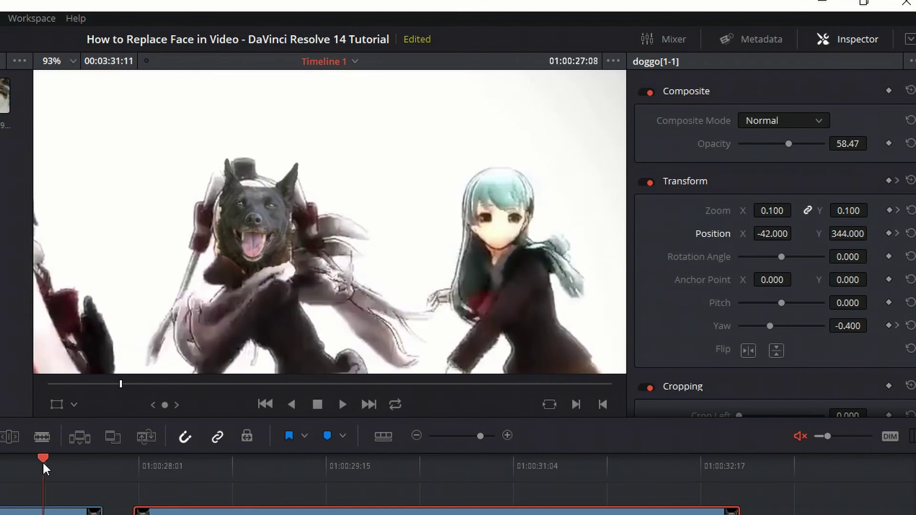
pyautogui.press('space')
pyautogui.click(66, 460)
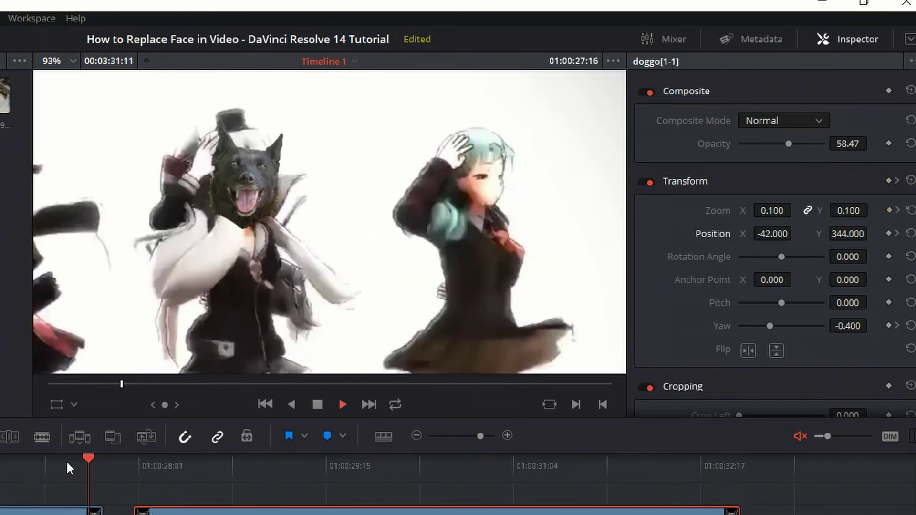
pyautogui.press('space')
pyautogui.click(68, 470)
pyautogui.press('space')
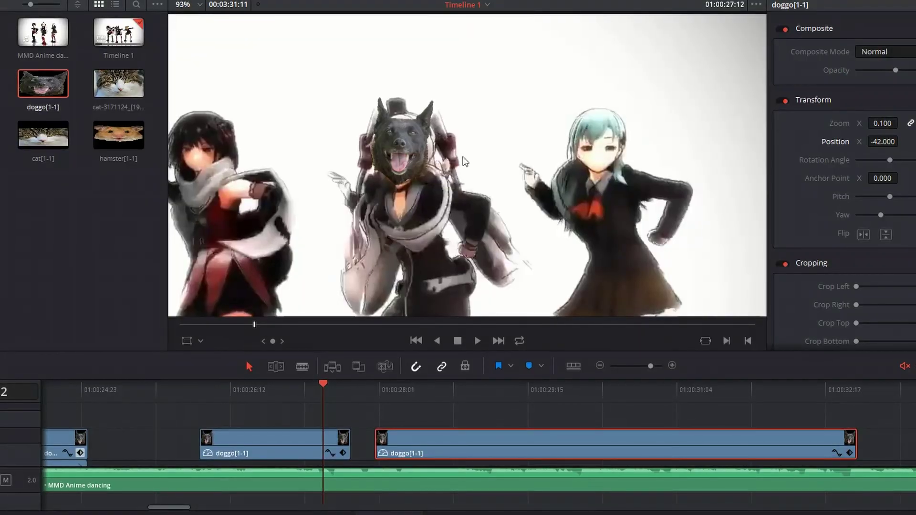
# Set the dog overlay's opacity to 100, then select the middle dog clip at 27:10
pyautogui.scroll(3, 466, 165)
pyautogui.press('space')
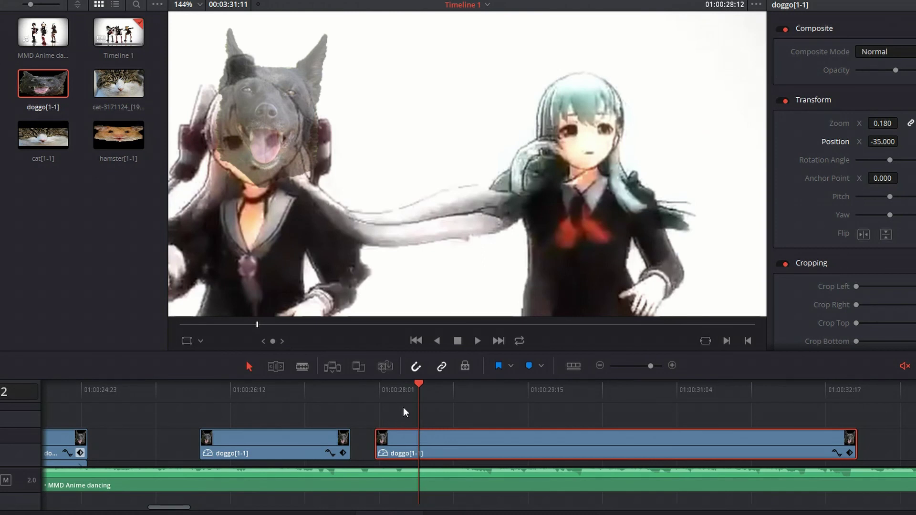
pyautogui.moveTo(896, 70); pyautogui.dragTo(914, 70)
pyautogui.click(309, 437)
pyautogui.click(314, 394)
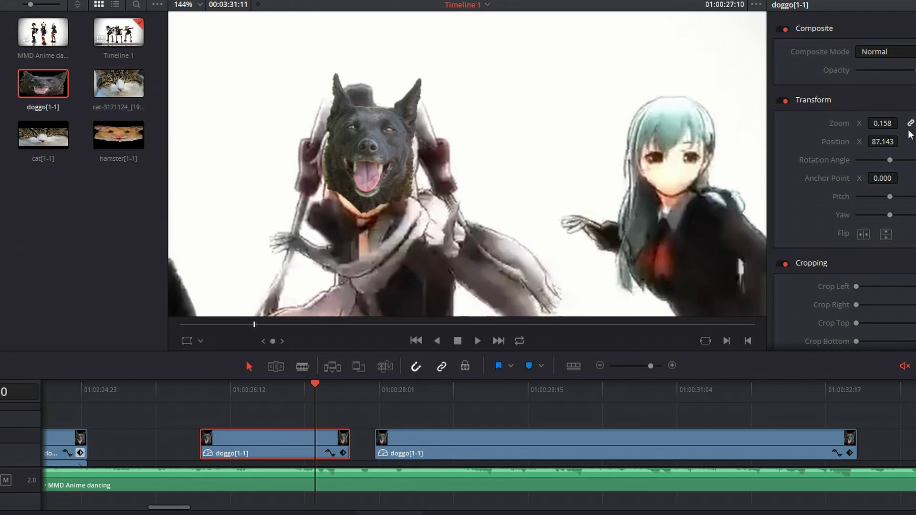